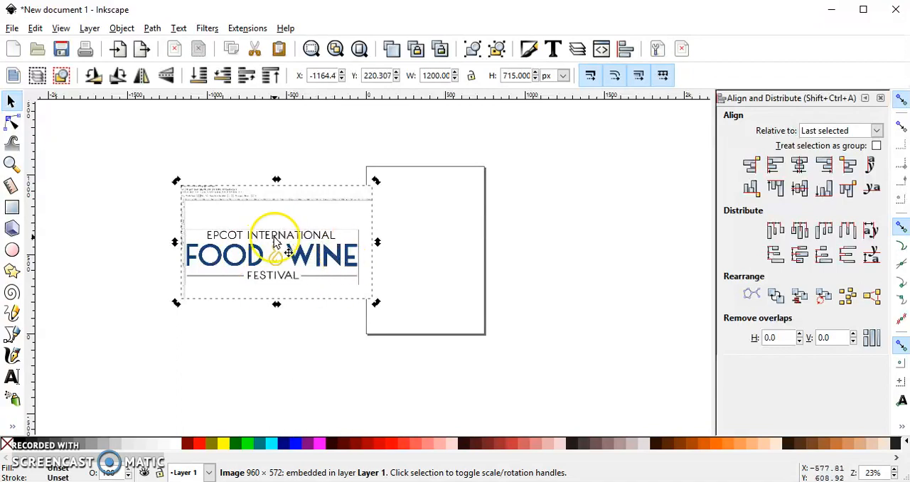
Step: Trace the selected Food & Wine logo image as a single-scan path using brightness cutoff with a 0.720 threshold
click(151, 28)
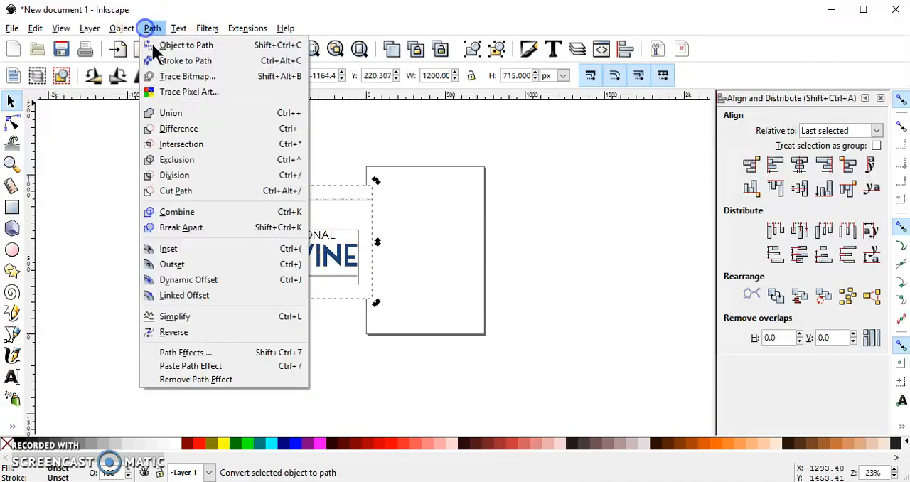
click(181, 76)
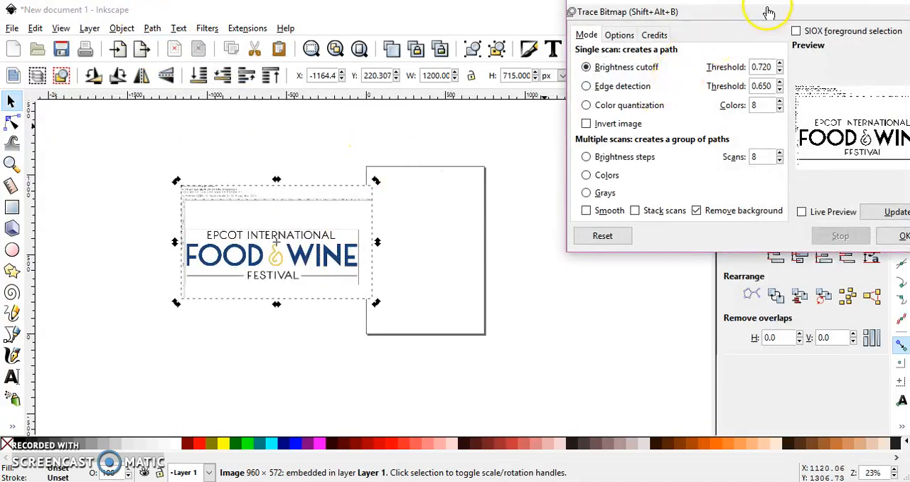
double_click(747, 12)
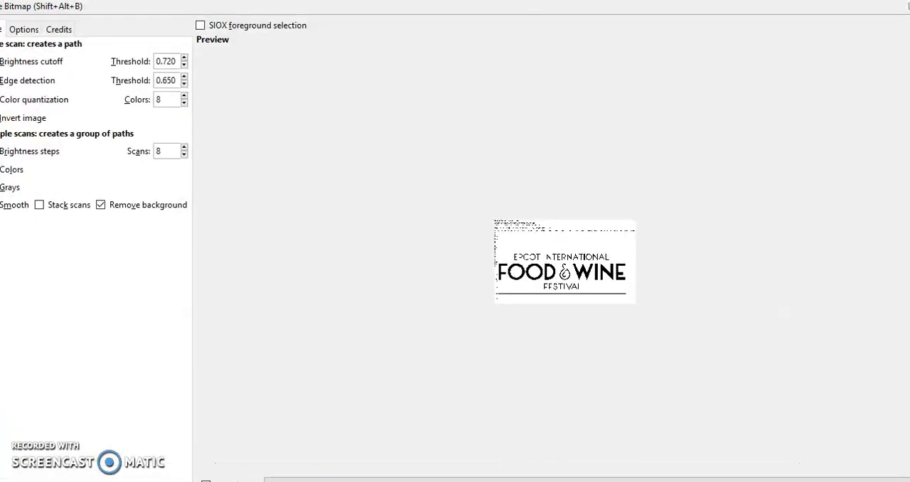
double_click(746, 6)
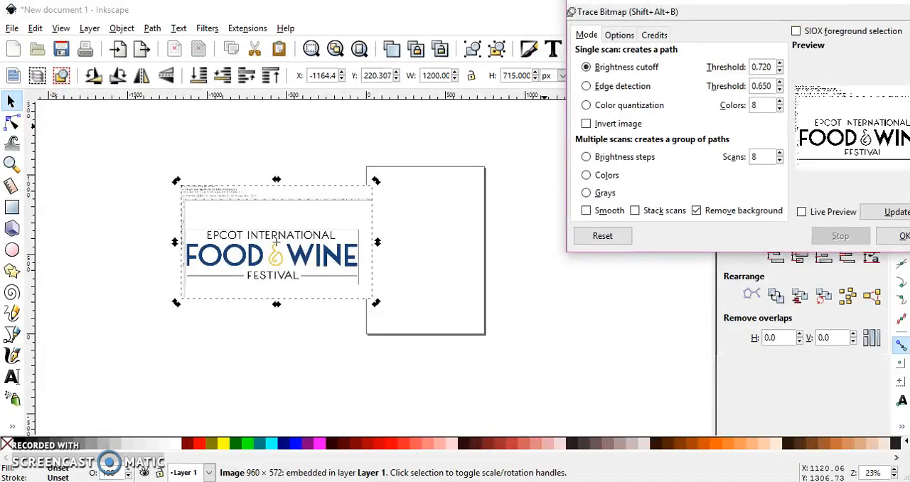
drag(802, 13, 756, 21)
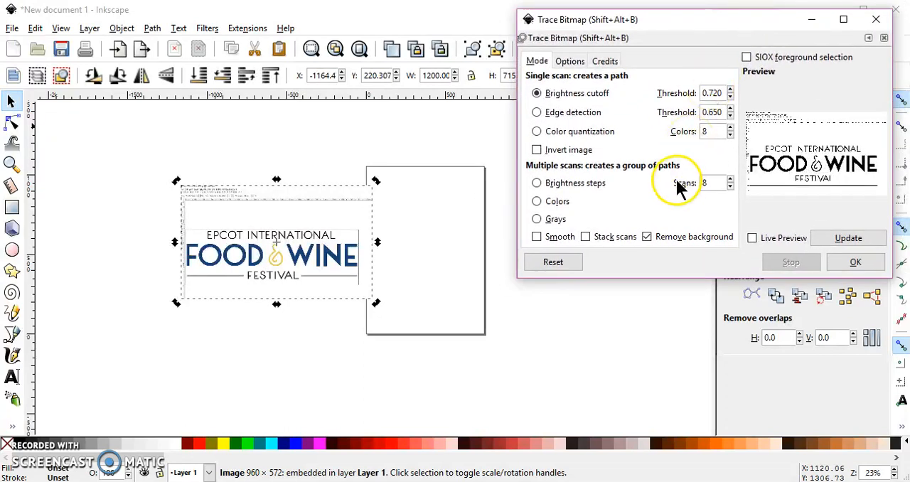
click(538, 97)
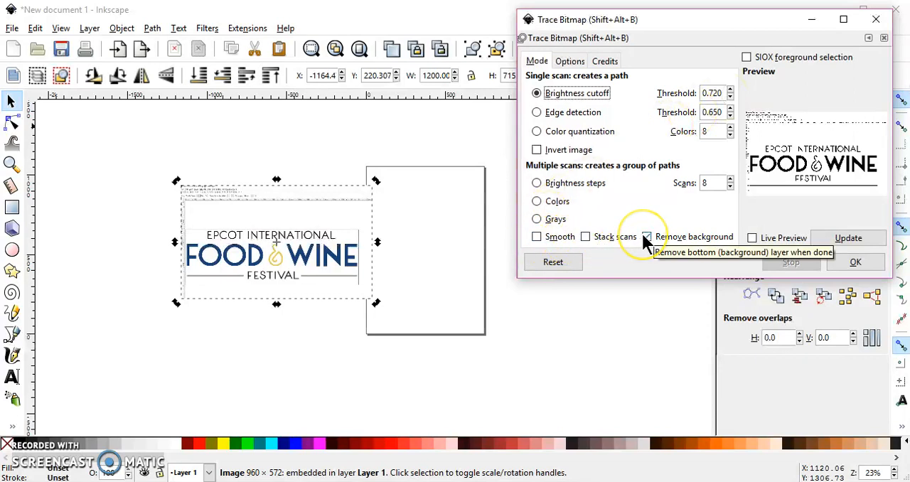
click(840, 239)
click(856, 263)
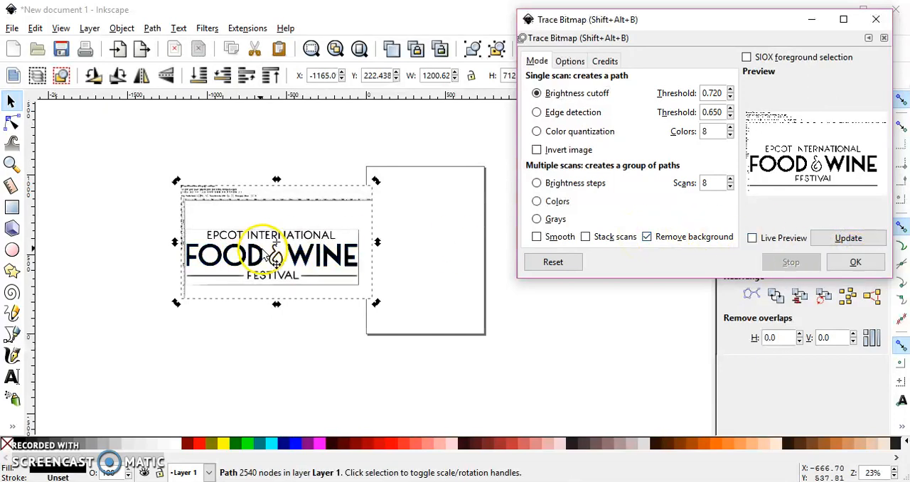
Step: Move the black trace below and to the left of the original image, and shift the original over the page
click(349, 247)
mouse_move(349, 248)
mouse_down()
mouse_move(238, 288)
mouse_move(179, 335)
mouse_move(198, 346)
mouse_up()
click(254, 254)
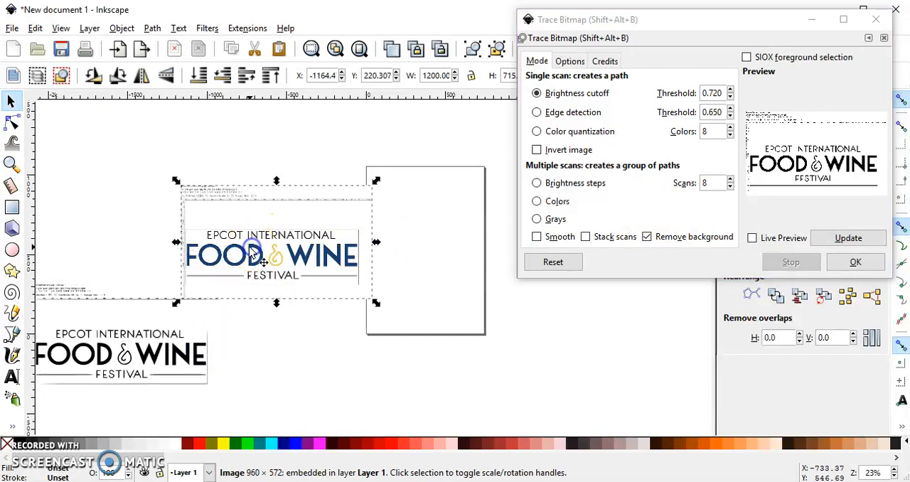
drag(254, 254, 350, 206)
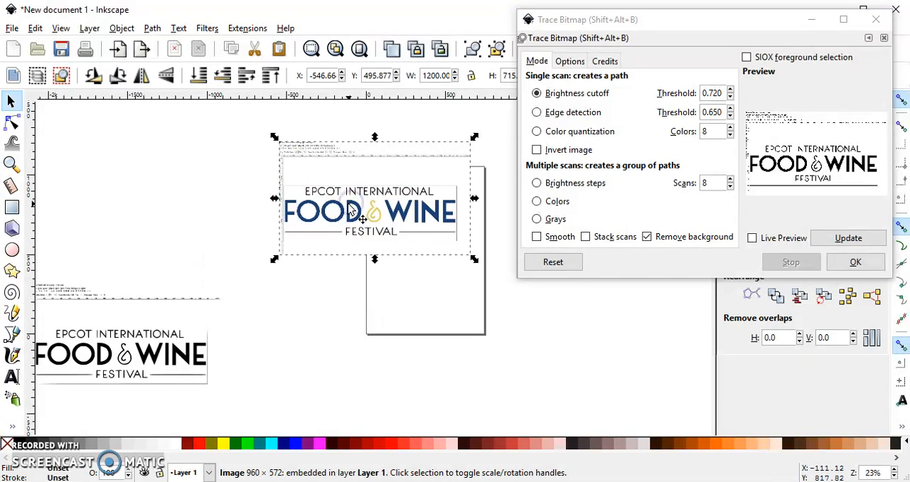
Step: Trace the original logo image by colors with 5 scans and the background removed
click(537, 201)
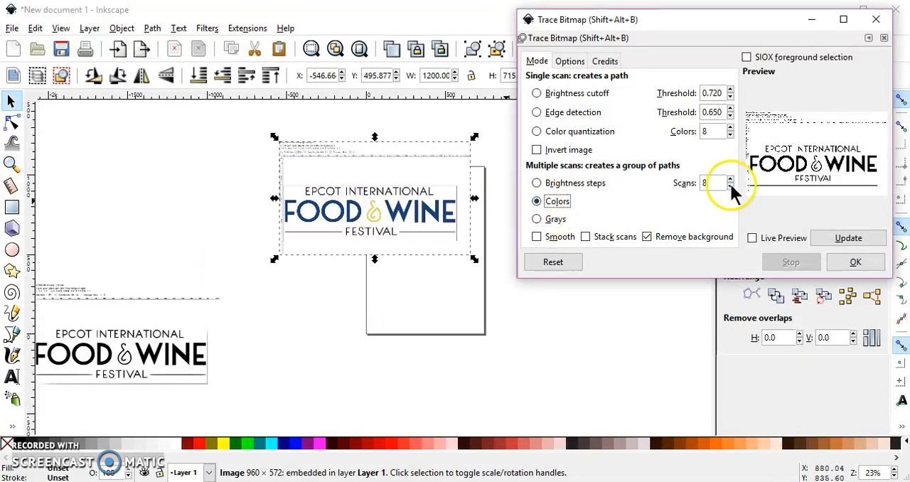
click(729, 186)
click(839, 236)
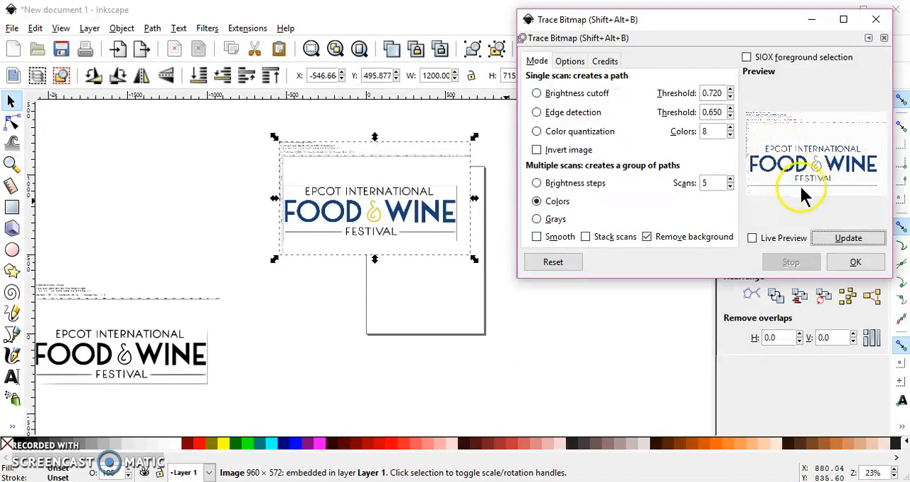
key(Return)
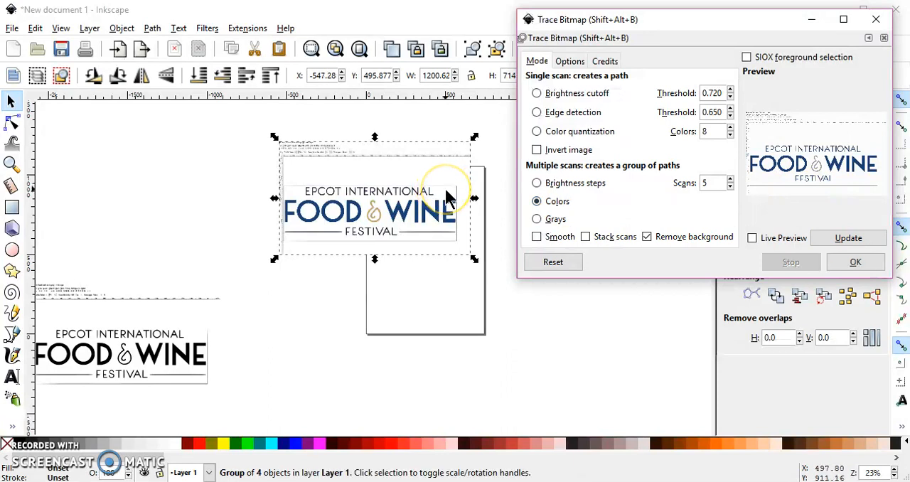
Step: Move the color trace below the original image, ungroup it into separate paths, close the tracing dialog and deselect everything
drag(437, 221, 448, 359)
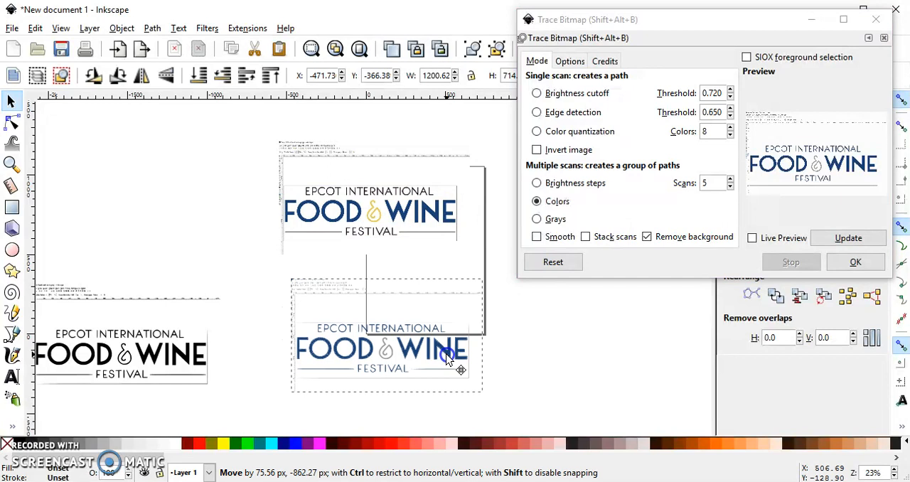
click(500, 46)
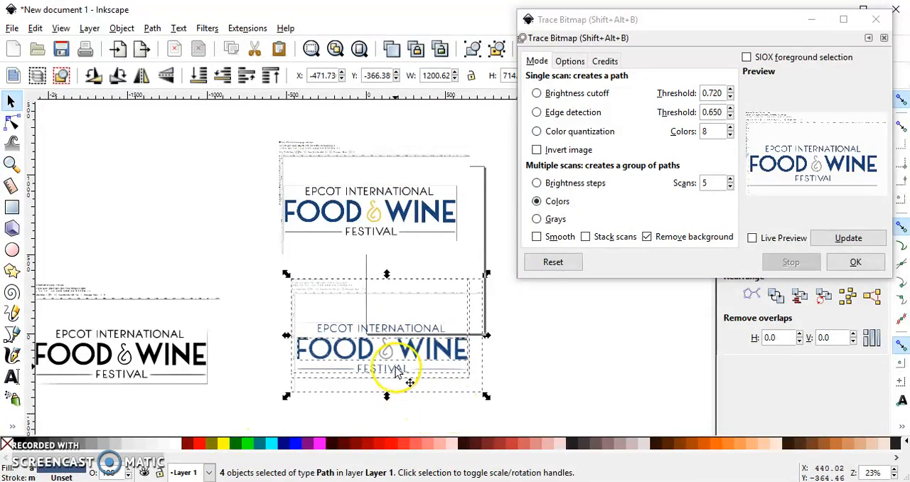
click(876, 20)
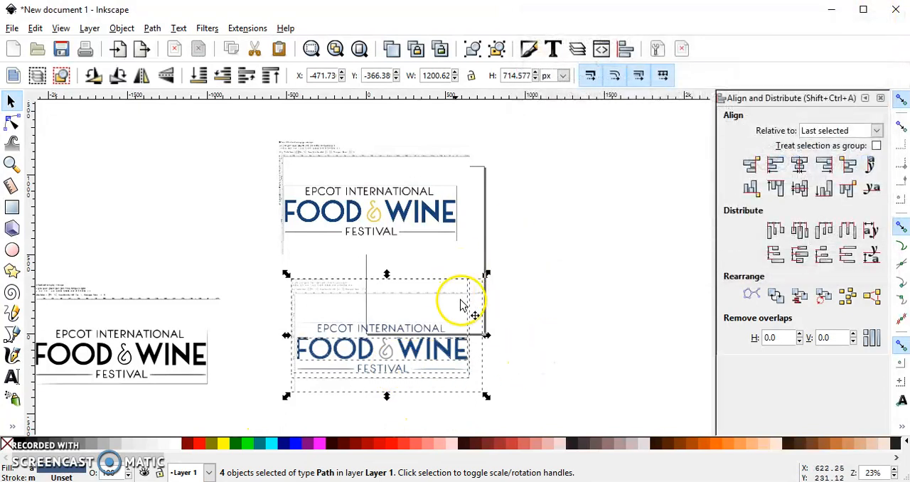
click(445, 356)
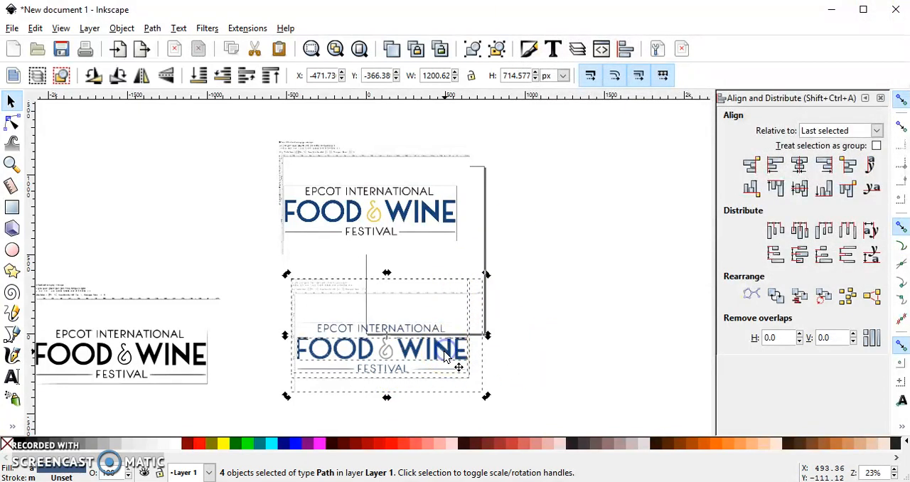
click(559, 226)
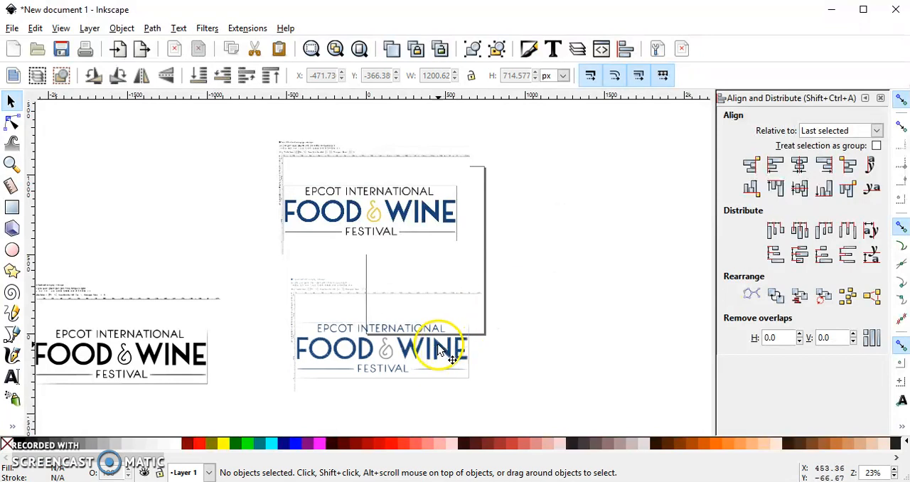
Step: Pull the color trace's layers apart, deleting the letter-outline layer and moving the FOOD WINE, ampersand and faint remnant layers aside
mouse_move(438, 348)
mouse_down()
mouse_move(630, 260)
mouse_move(642, 235)
mouse_up()
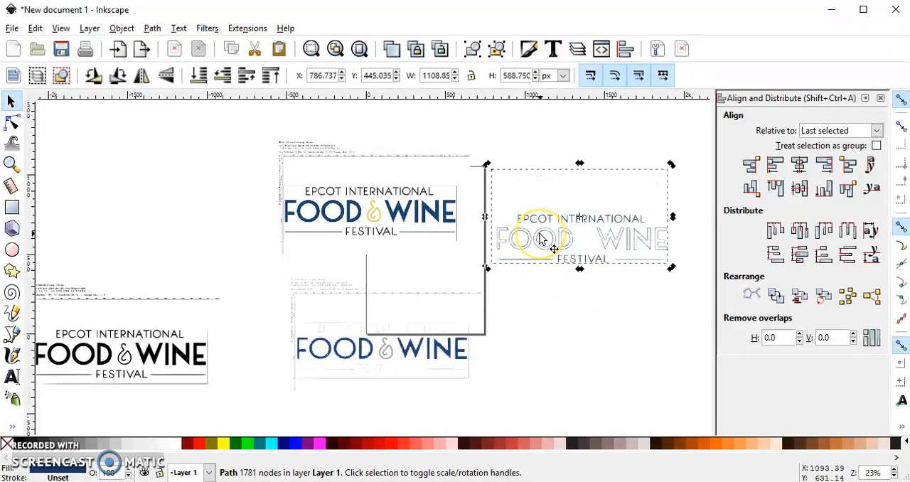
key(Delete)
click(450, 345)
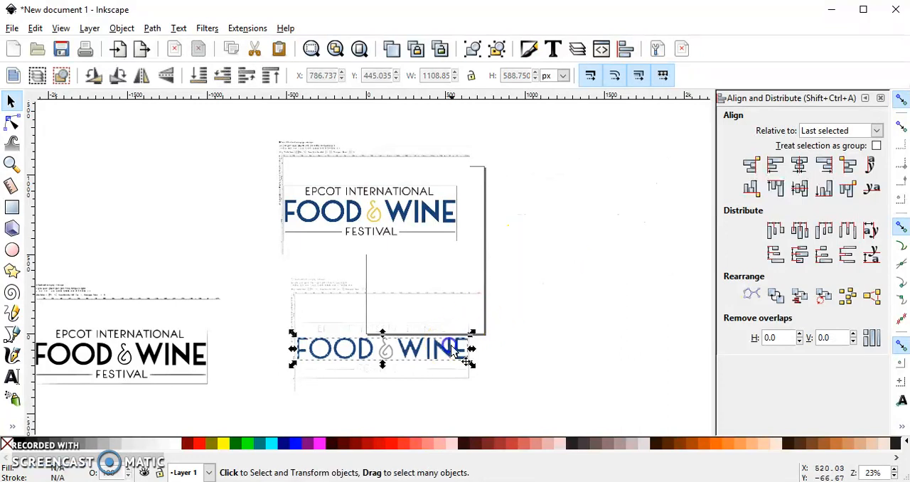
drag(449, 348, 655, 236)
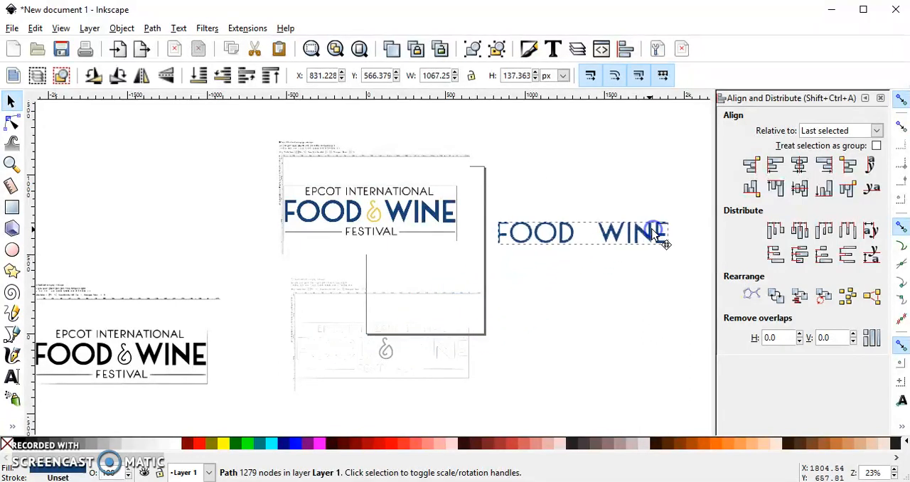
click(386, 352)
drag(387, 353, 614, 320)
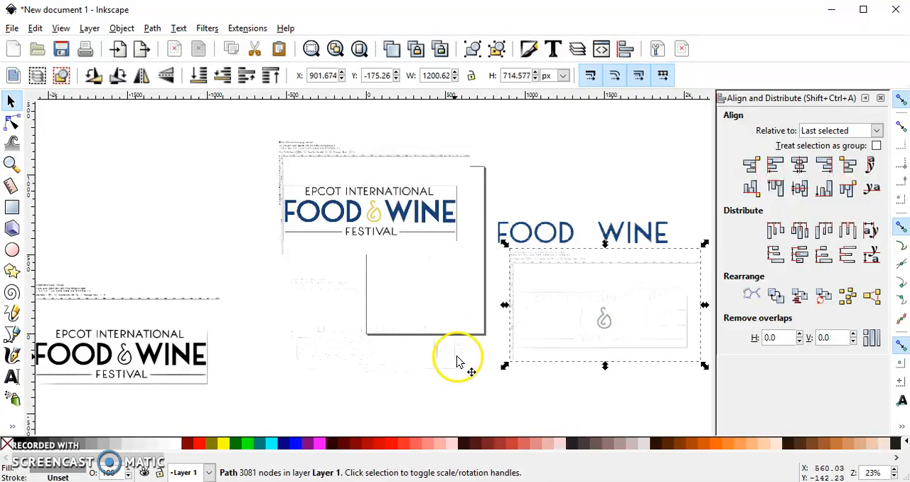
click(438, 362)
drag(476, 336, 476, 335)
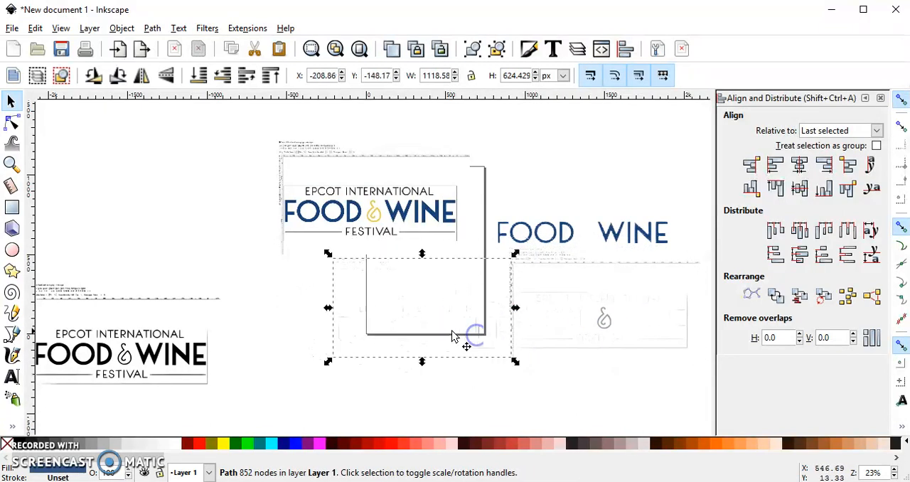
Step: Delete the original image and the separated color layers, and move the black trace up beside the page
drag(222, 117, 708, 420)
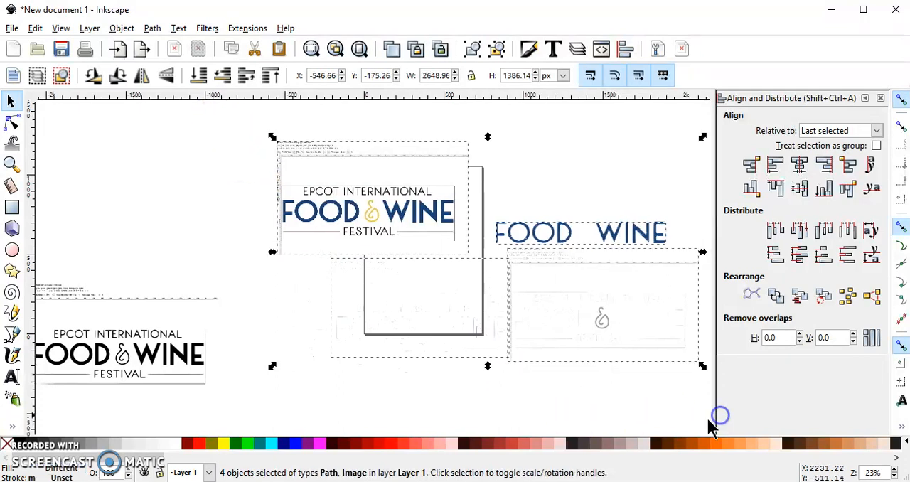
key(Delete)
click(194, 356)
drag(194, 356, 322, 280)
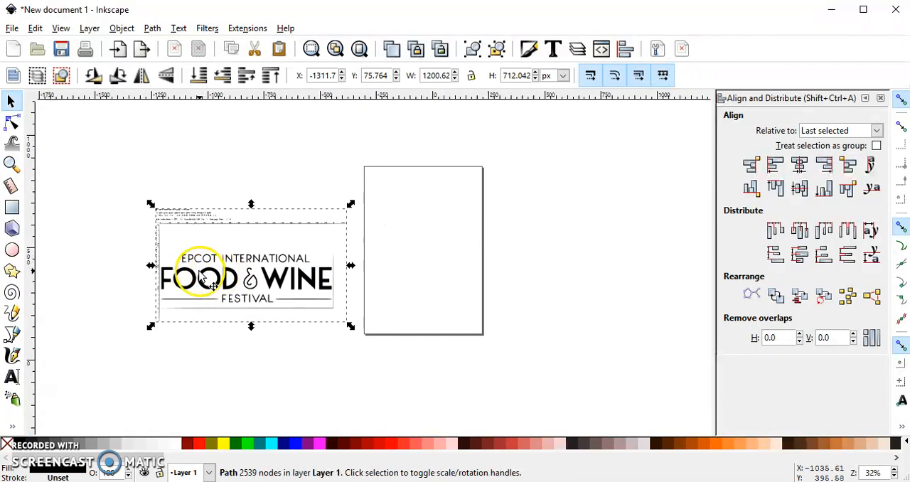
Step: Crop the black trace to the logo by drawing a rectangle about 1080 × 411 px over it and intersecting the two
scroll(200, 270, up, 2)
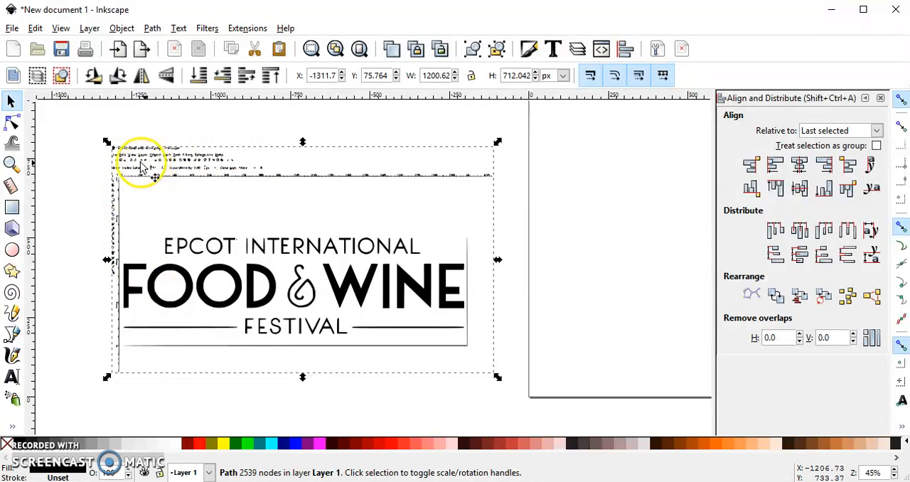
click(11, 207)
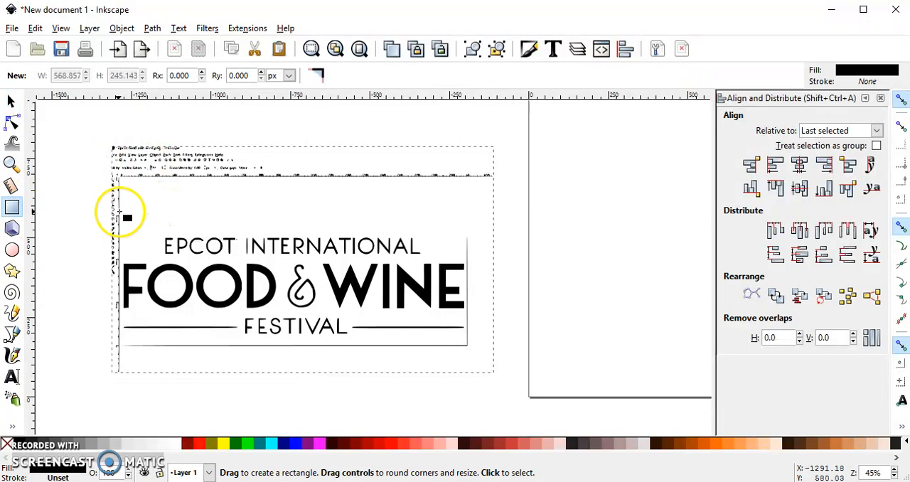
drag(121, 211, 464, 340)
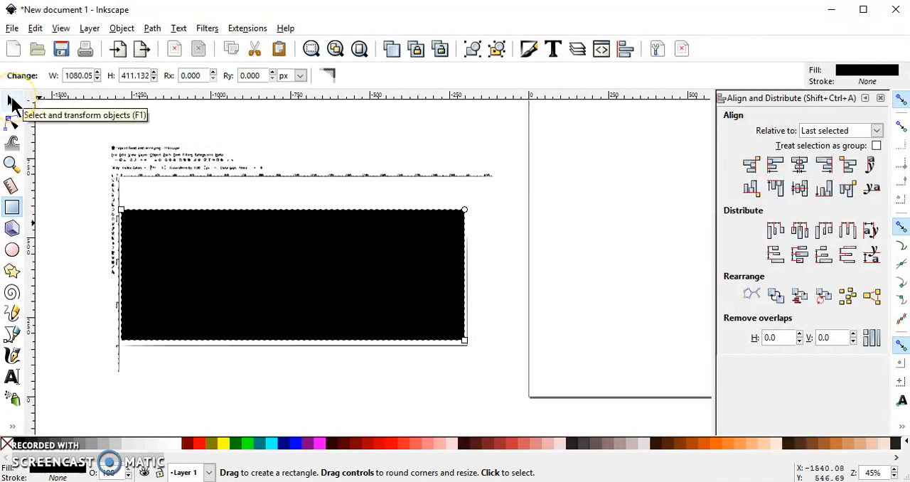
click(12, 104)
drag(80, 132, 508, 386)
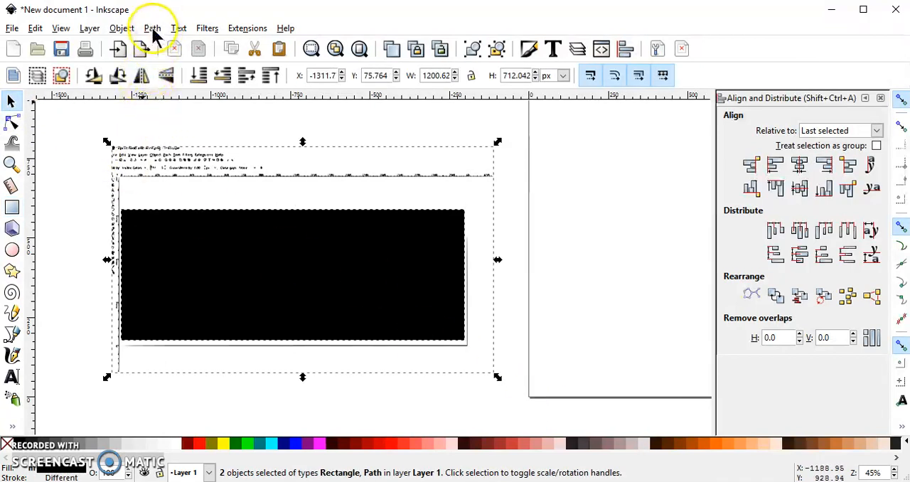
click(152, 28)
click(188, 146)
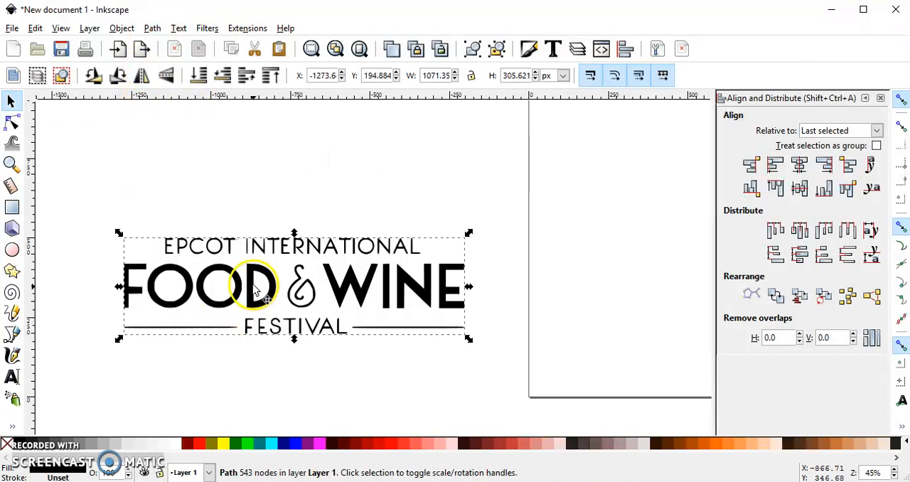
Step: Move the cropped logo up, duplicate it and place the copy directly below
drag(251, 280, 270, 233)
scroll(269, 244, down, 2)
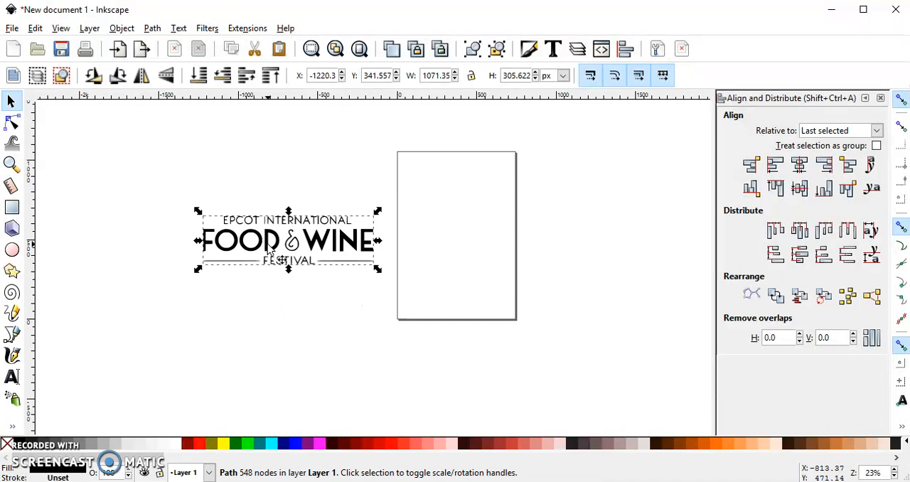
key(ctrl)
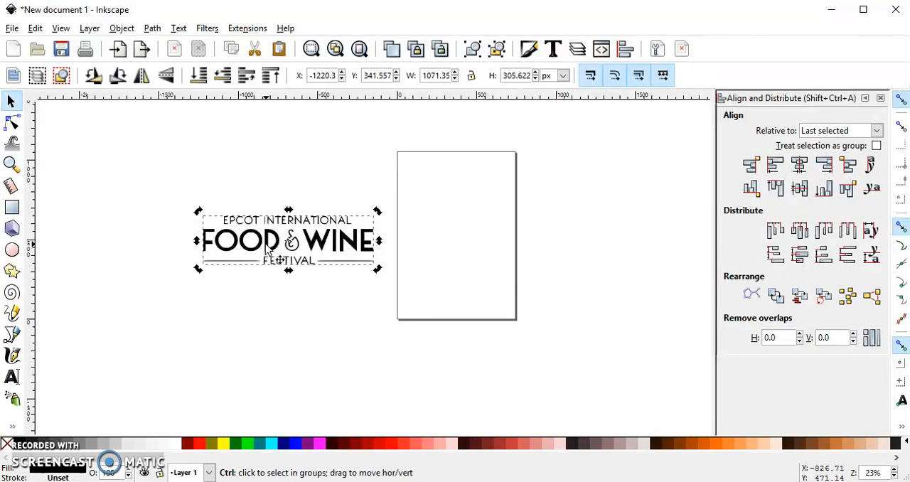
ctrl+click(266, 248)
drag(269, 238, 269, 313)
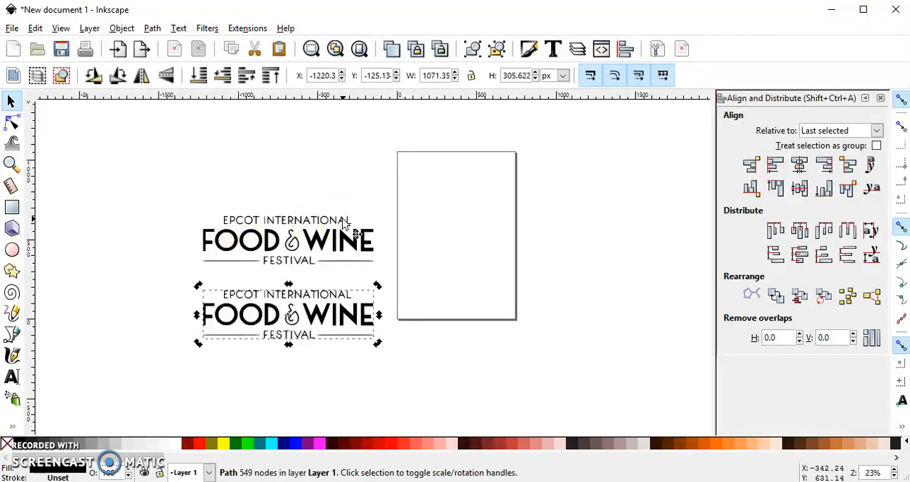
Step: Isolate EPCOT INTERNATIONAL by intersecting the upper logo with a rectangle drawn over that line, and move the extracted text up
click(11, 207)
drag(216, 209, 357, 226)
click(11, 101)
drag(187, 190, 394, 276)
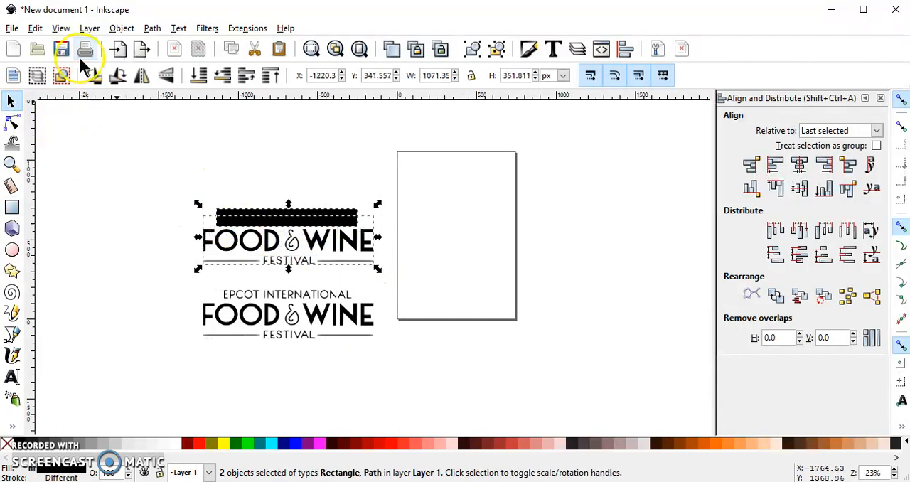
click(152, 29)
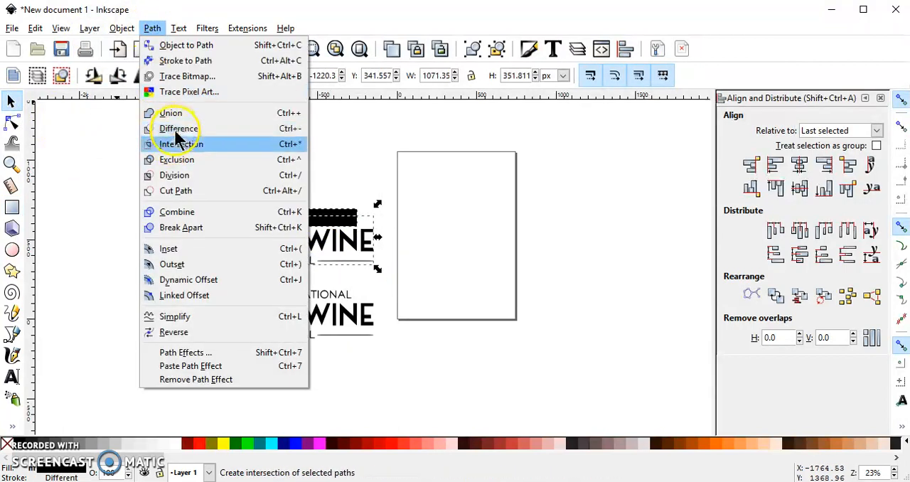
click(177, 143)
drag(269, 223, 270, 163)
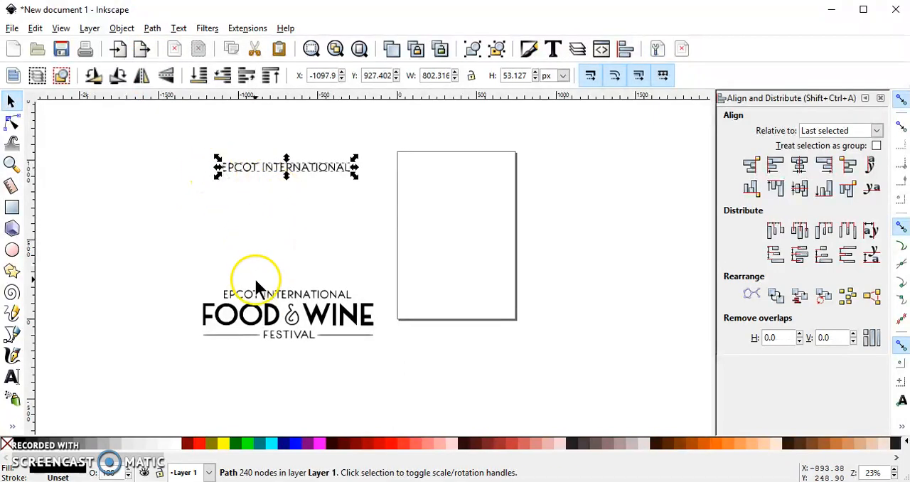
Step: Duplicate the remaining full logo and place the copy above it, below the extracted EPCOT INTERNATIONAL text
click(267, 313)
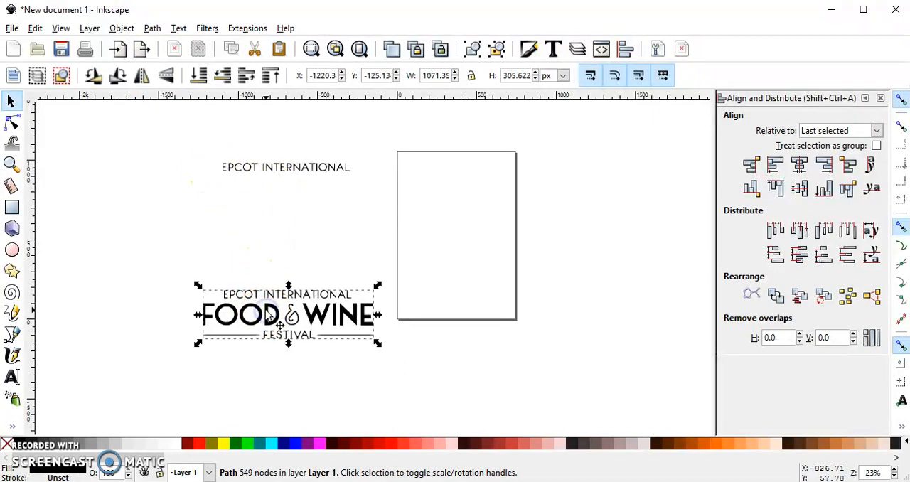
key(ctrl+d)
drag(268, 313, 264, 243)
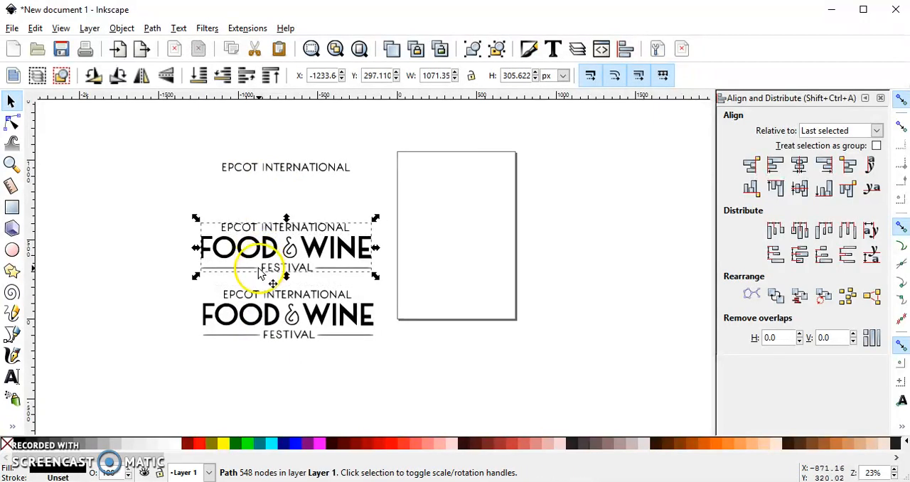
Step: Isolate the FESTIVAL line by intersecting the upper logo with a rectangle about 1138 × 129 px drawn over it, and move the extracted line up
click(13, 207)
drag(195, 263, 376, 283)
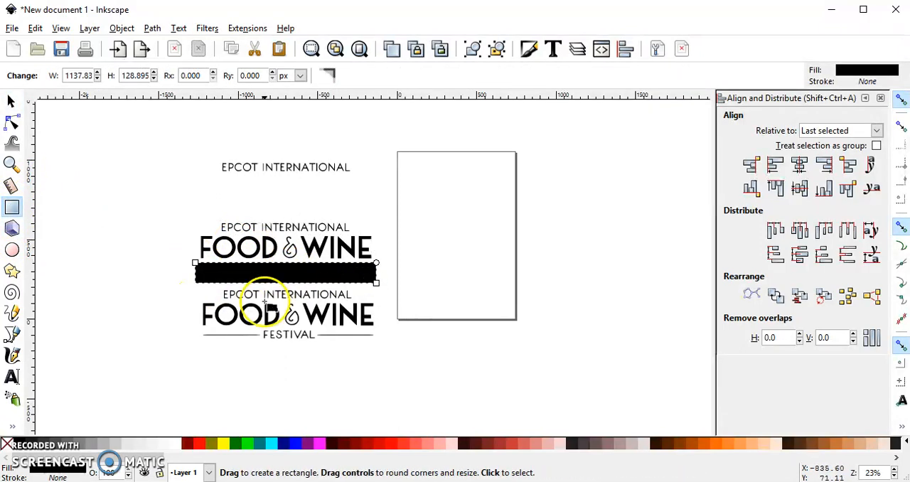
click(11, 101)
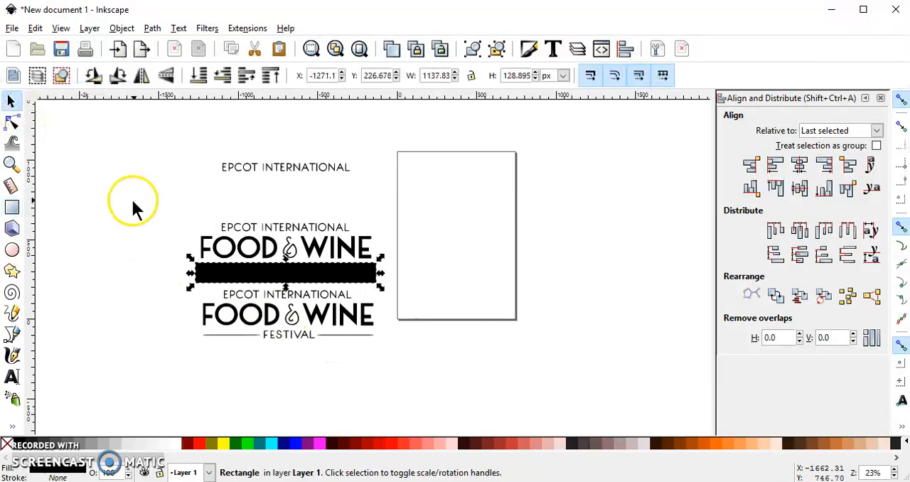
drag(170, 200, 395, 296)
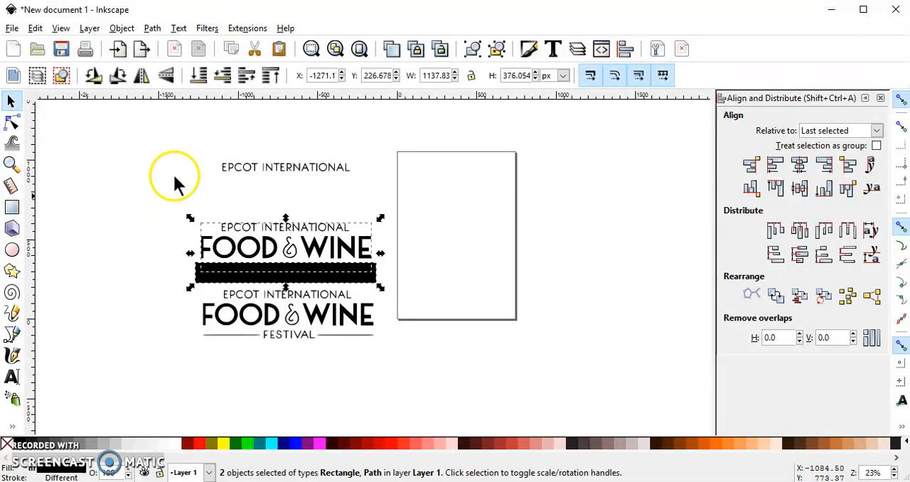
click(152, 28)
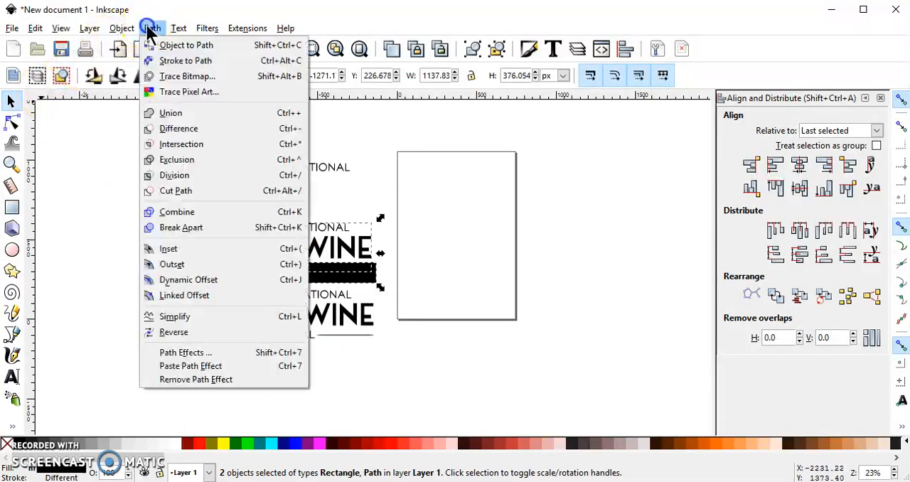
click(178, 145)
drag(289, 264, 289, 230)
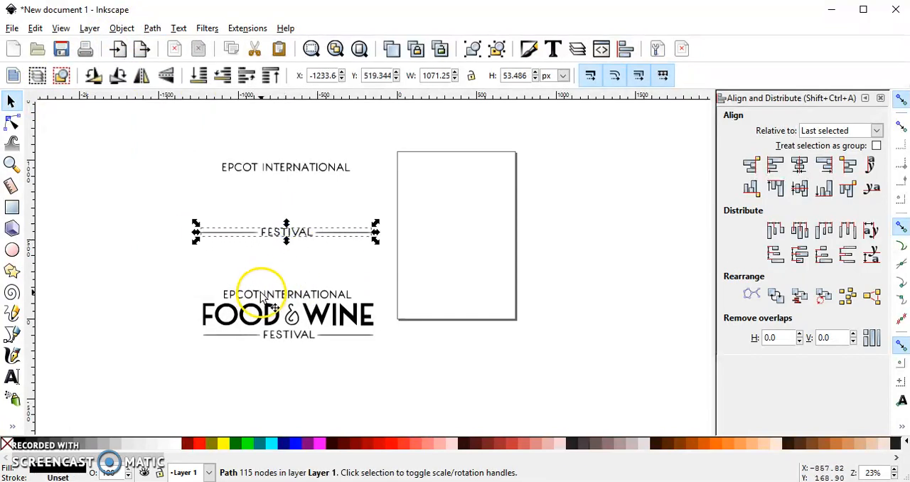
Step: Separate two copies of the full logo, one just below the extracted FESTIVAL line and the other beneath the page
click(255, 294)
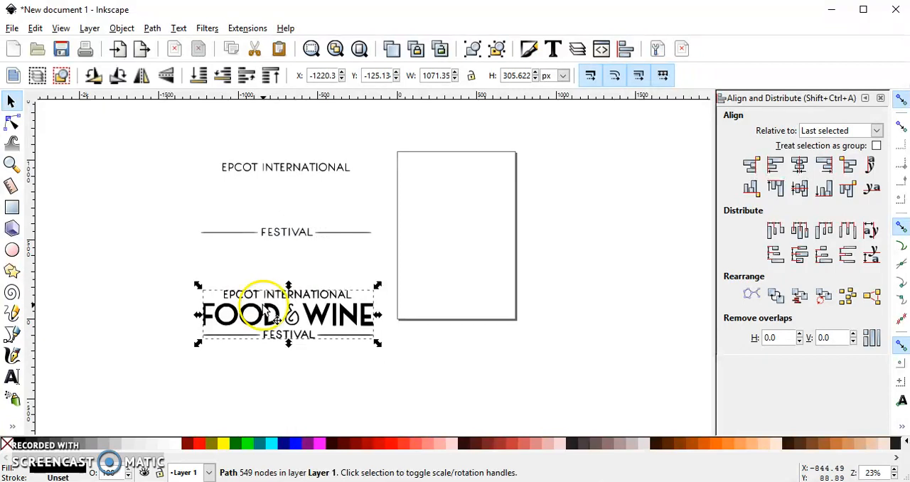
drag(265, 309, 266, 276)
drag(268, 325, 485, 367)
drag(274, 291, 263, 291)
Step: Draw a rectangle about 578 × 183 px covering only the word FOOD in the logo copy under FESTIVAL
click(12, 207)
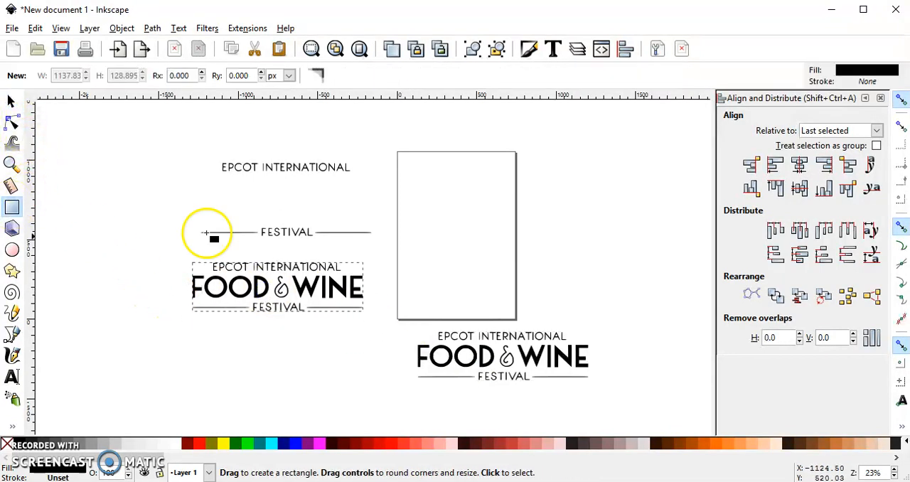
drag(178, 272, 271, 304)
scroll(183, 277, up, 1)
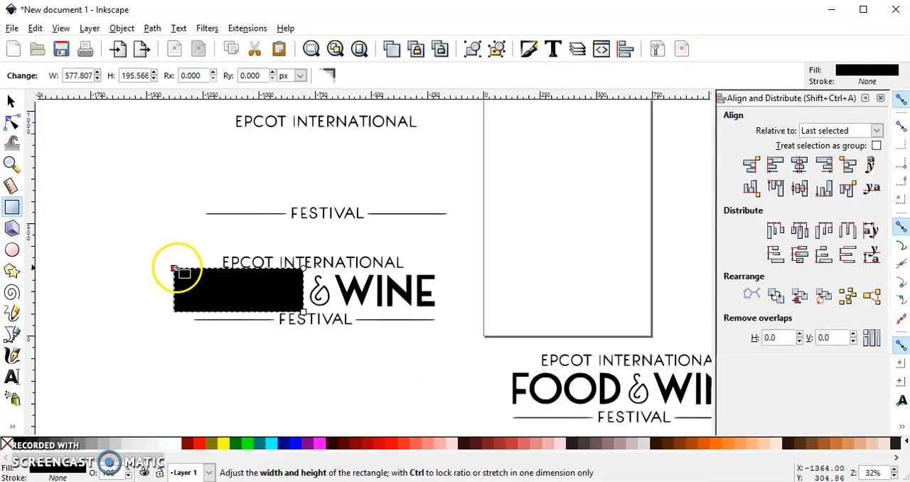
drag(173, 267, 174, 270)
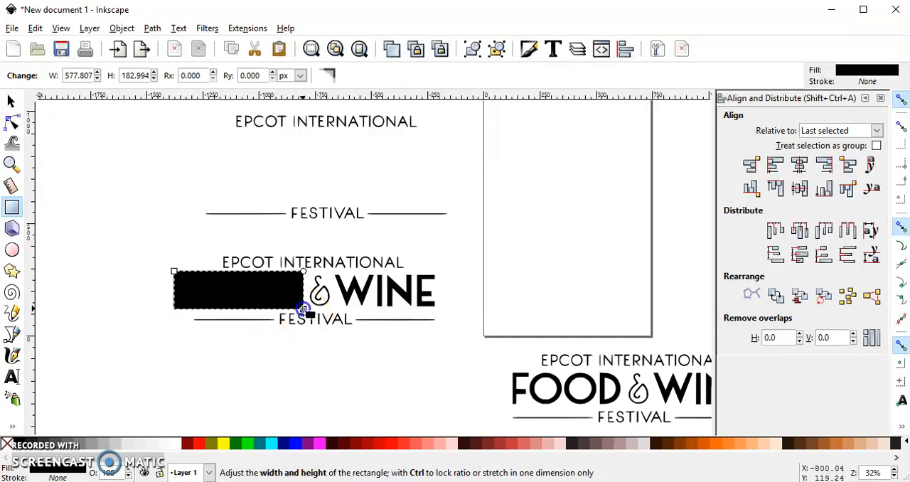
drag(303, 309, 302, 307)
Step: Intersect the rectangle with the logo copy to extract FOOD, and move the word up between EPCOT INTERNATIONAL and FESTIVAL
click(12, 102)
drag(142, 234, 491, 367)
click(152, 29)
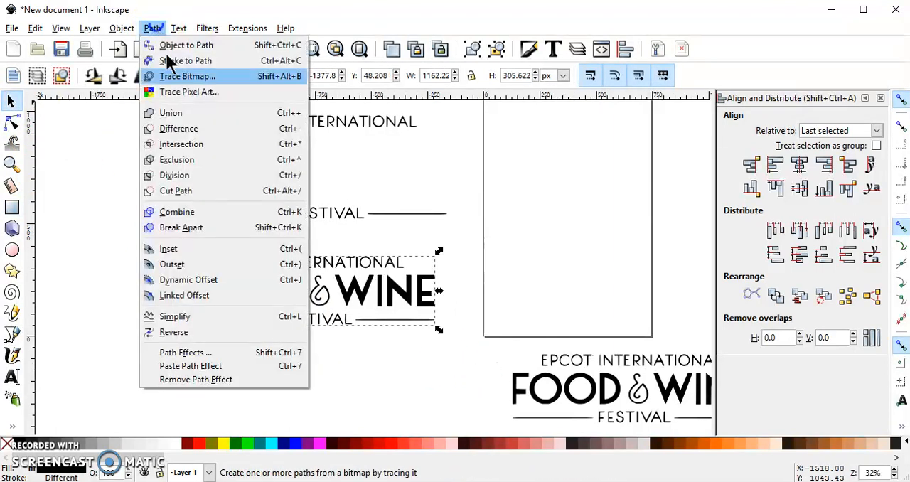
click(208, 148)
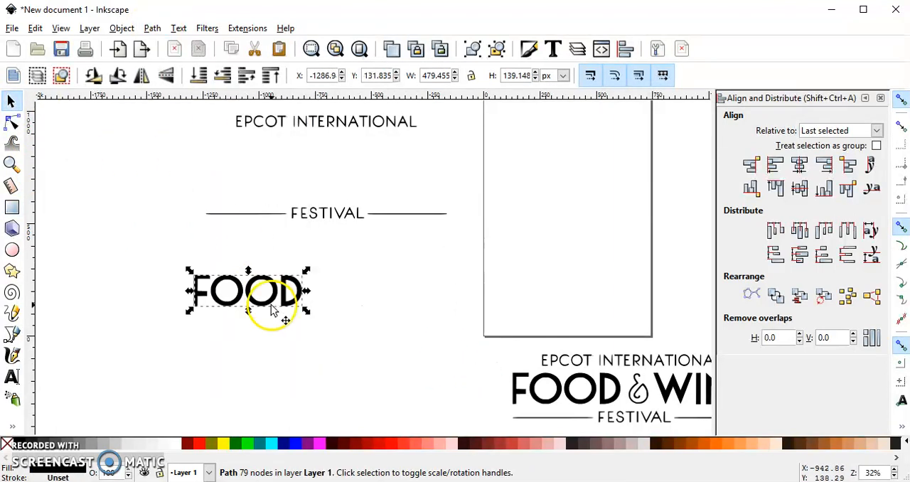
drag(274, 297, 264, 175)
Step: Duplicate the full logo beneath the page and place the copy below the extracted FESTIVAL line
click(556, 383)
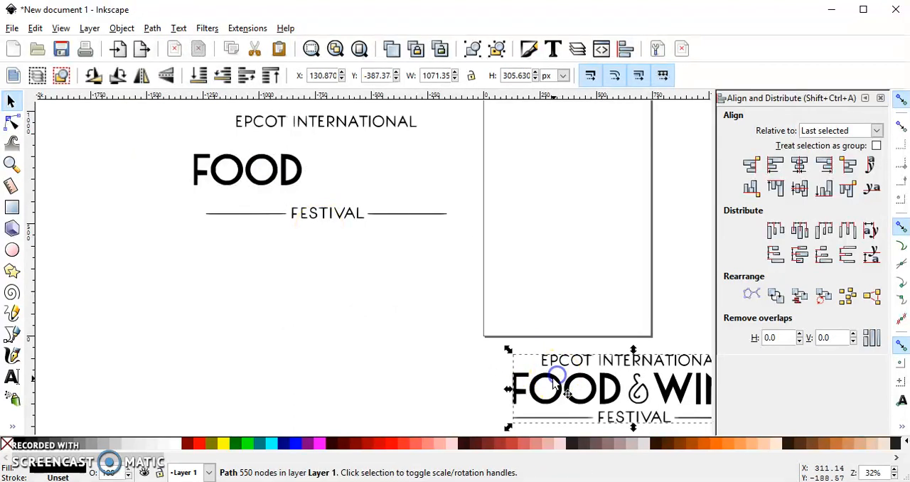
key(ctrl+d)
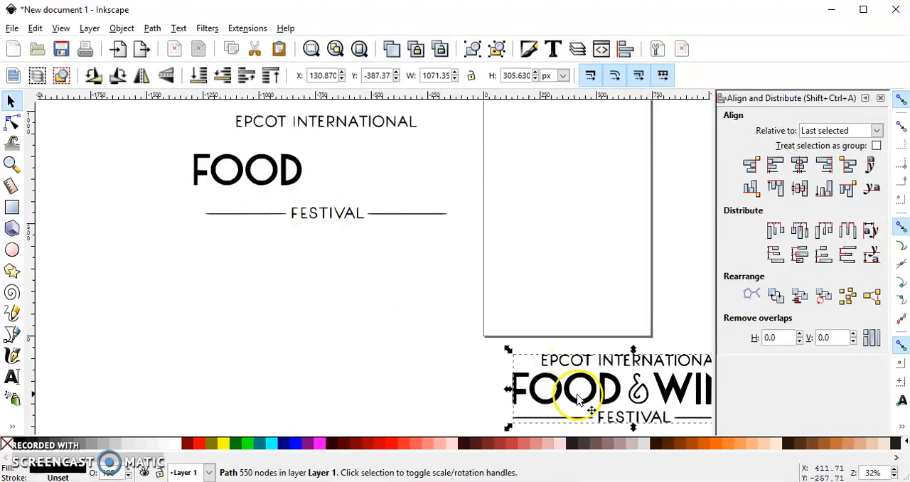
drag(570, 377, 196, 281)
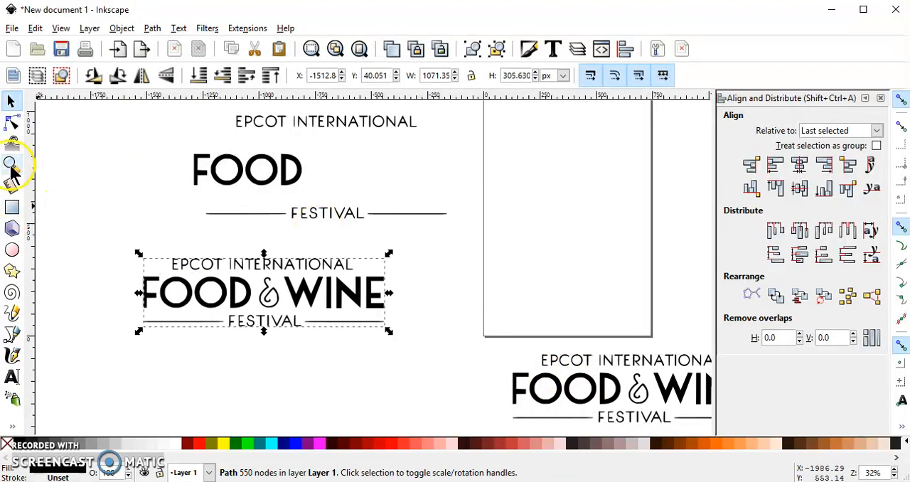
Step: Isolate the ampersand by intersecting the logo copy with a rectangle about 132 × 163 px drawn over that symbol
click(12, 206)
drag(283, 313, 252, 276)
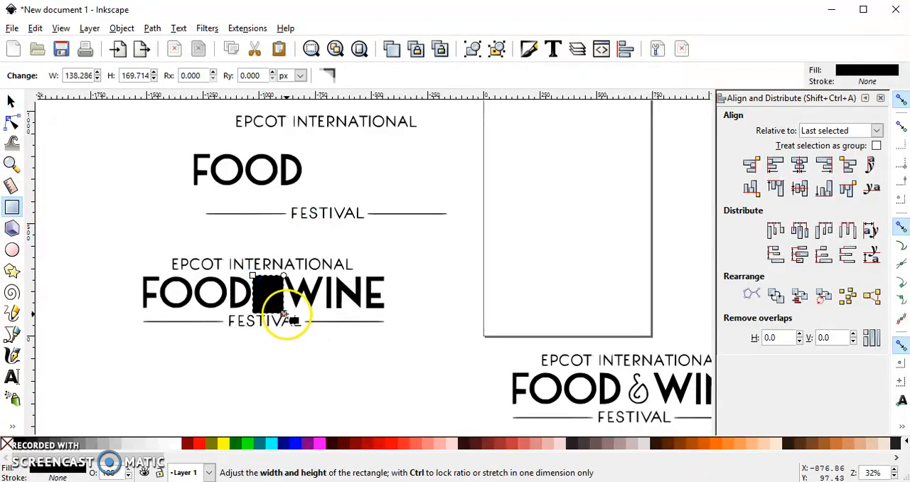
drag(284, 313, 282, 310)
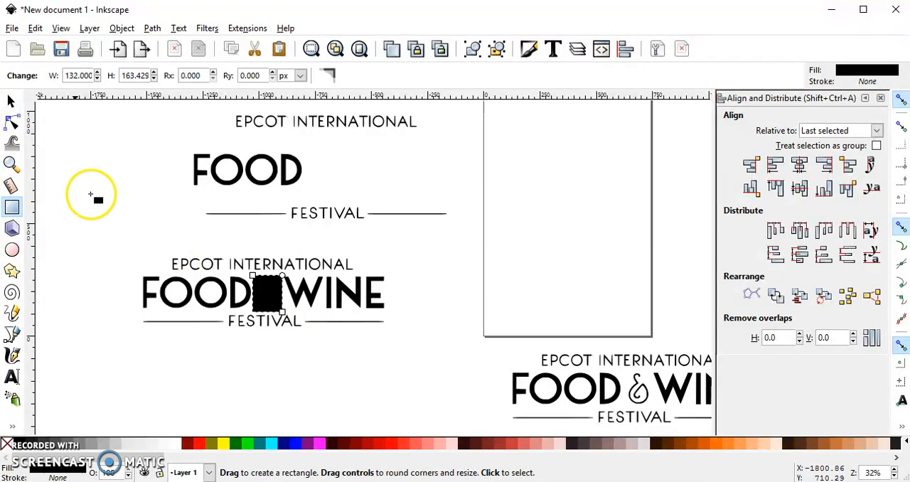
click(10, 101)
drag(118, 238, 435, 366)
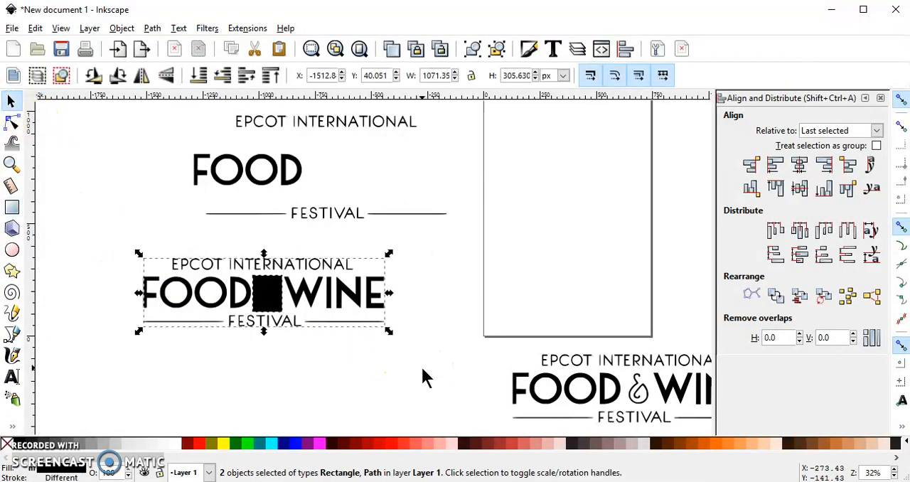
click(153, 29)
click(210, 146)
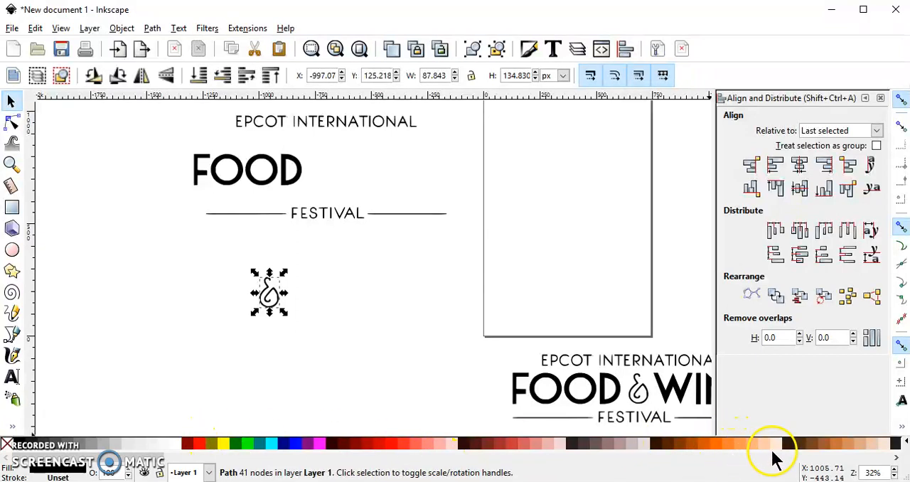
Step: Fill the ampersand with yellow and move it up just after the word FOOD
click(224, 443)
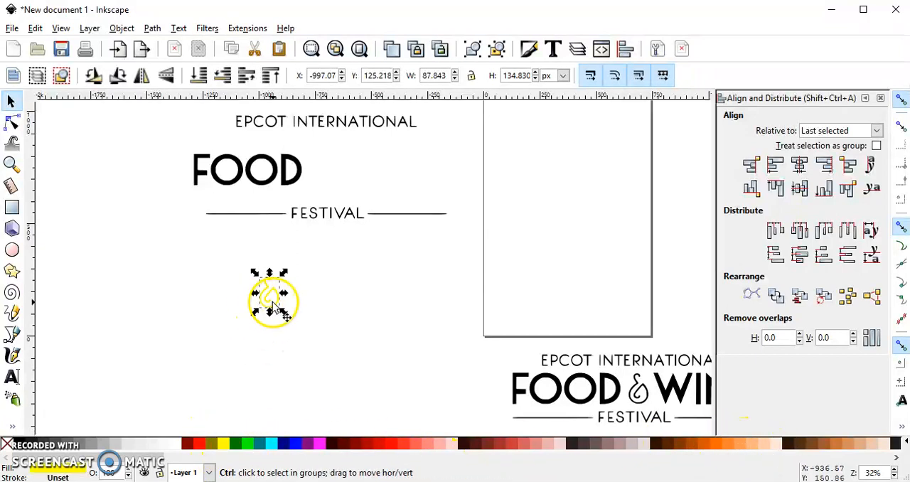
drag(272, 304, 326, 170)
Step: Move the last full logo below the extracted pieces and cover its word WINE with a rectangle about 500 × 185 px
click(545, 382)
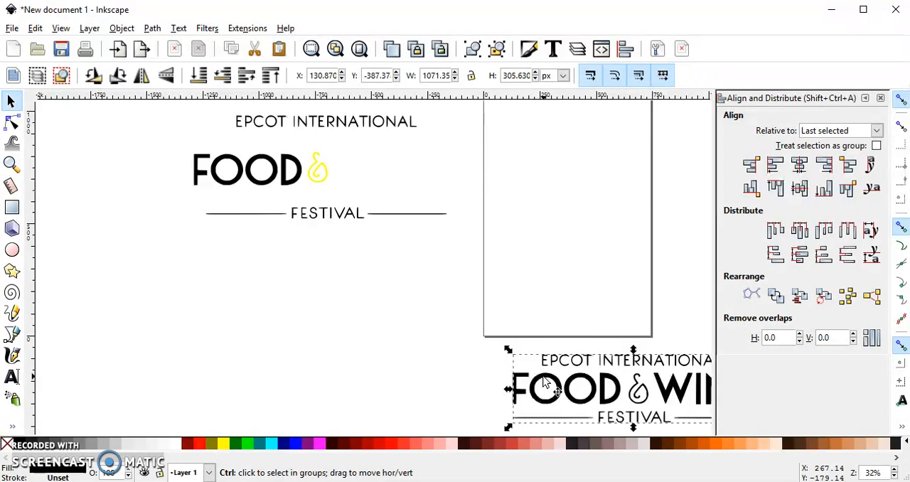
drag(548, 380, 183, 299)
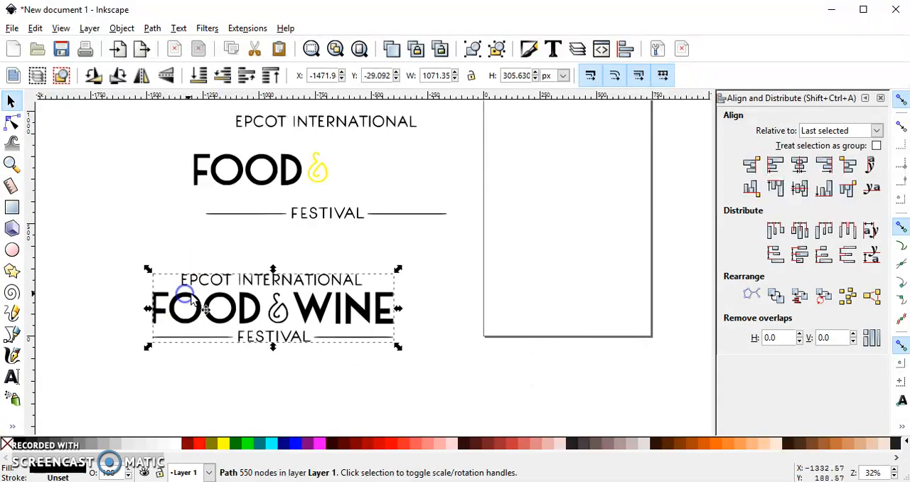
click(12, 206)
drag(404, 328, 294, 289)
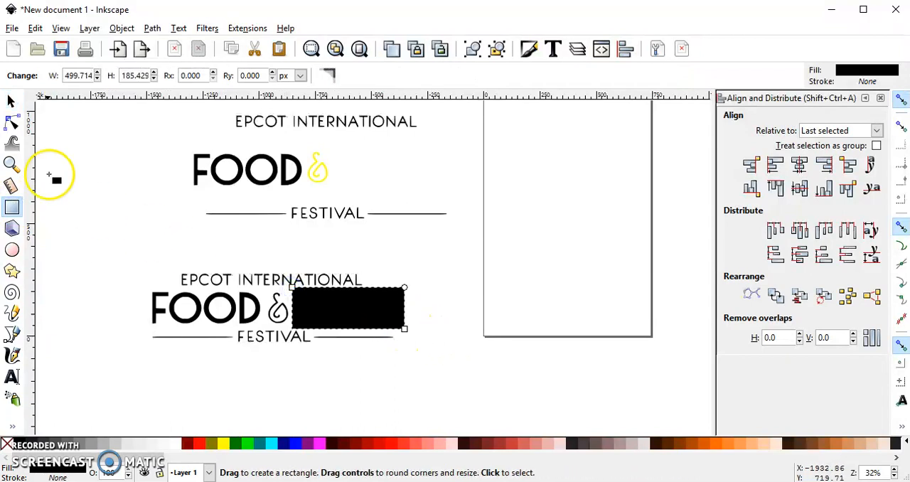
Step: Intersect the rectangle with the logo to extract WINE, and place the word after the yellow ampersand
click(10, 101)
drag(134, 241, 437, 368)
click(152, 28)
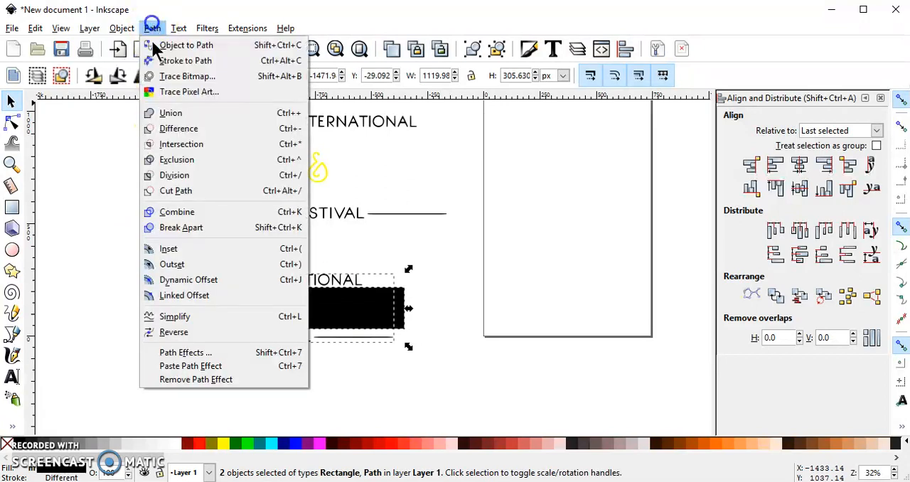
click(181, 145)
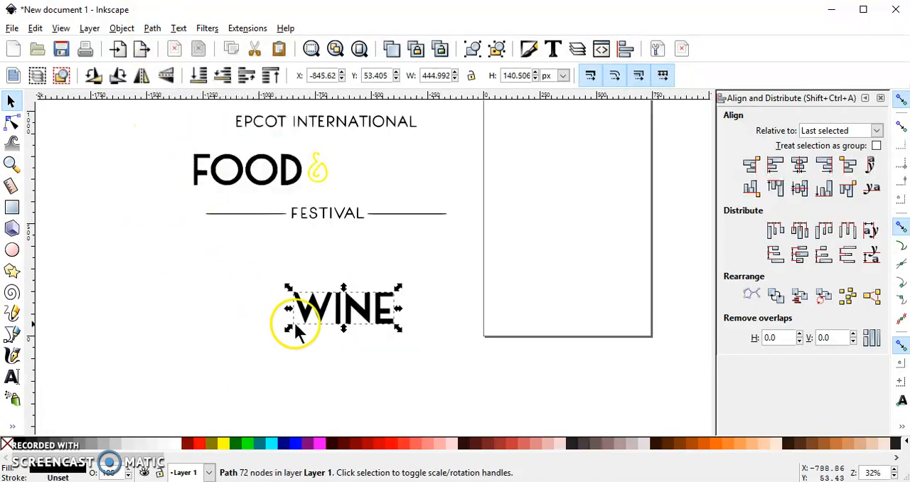
drag(332, 315, 381, 175)
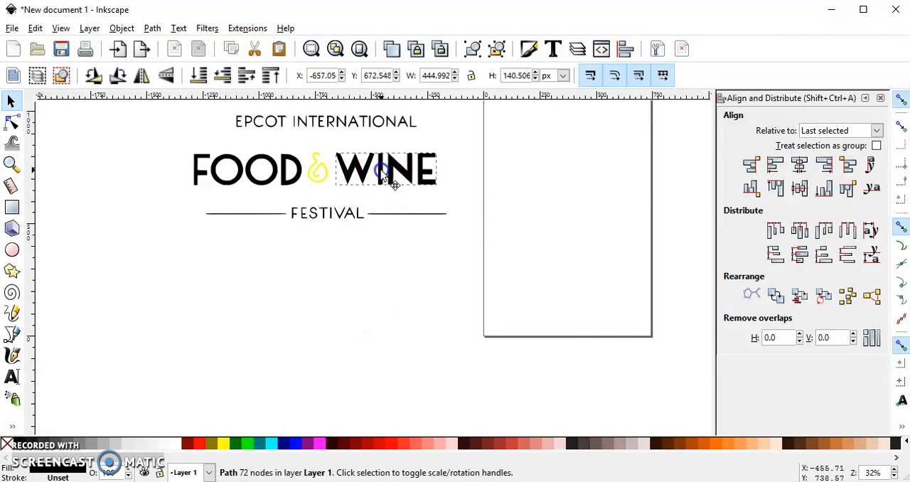
Step: Fill the words WINE and FOOD with the same dark navy blue
click(281, 444)
click(221, 174)
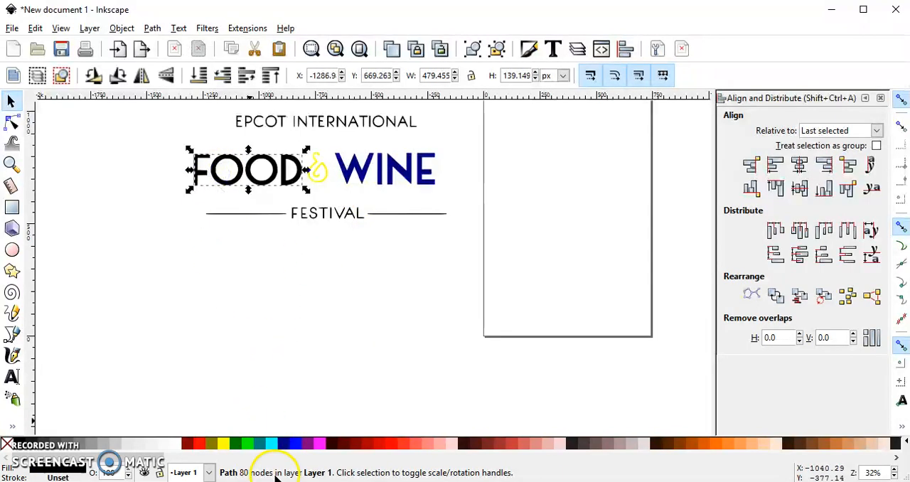
click(292, 443)
scroll(292, 227, down, 1)
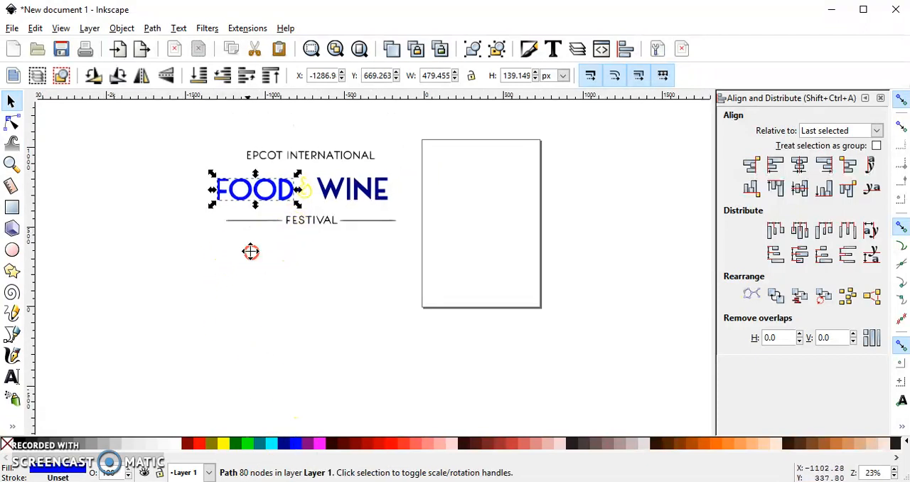
click(281, 443)
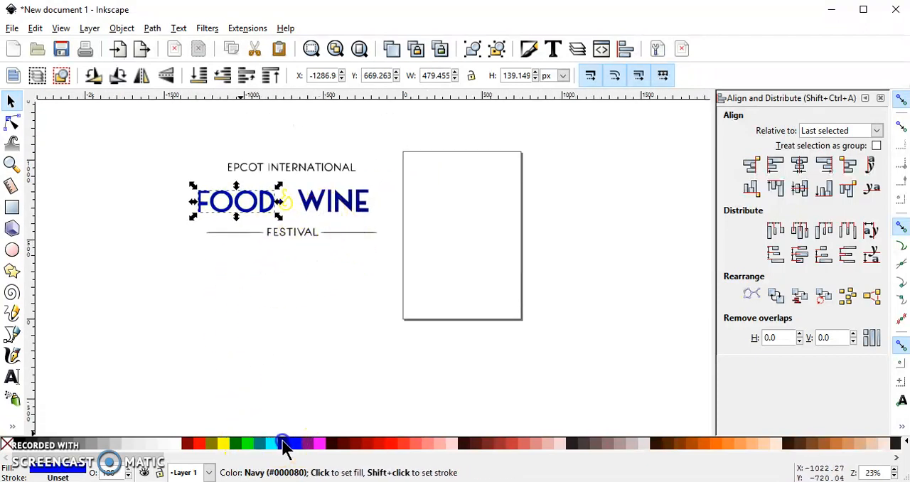
Step: Reposition EPCOT INTERNATIONAL and the FESTIVAL line closer to FOOD & WINE, above and below it
click(281, 169)
click(288, 239)
click(288, 212)
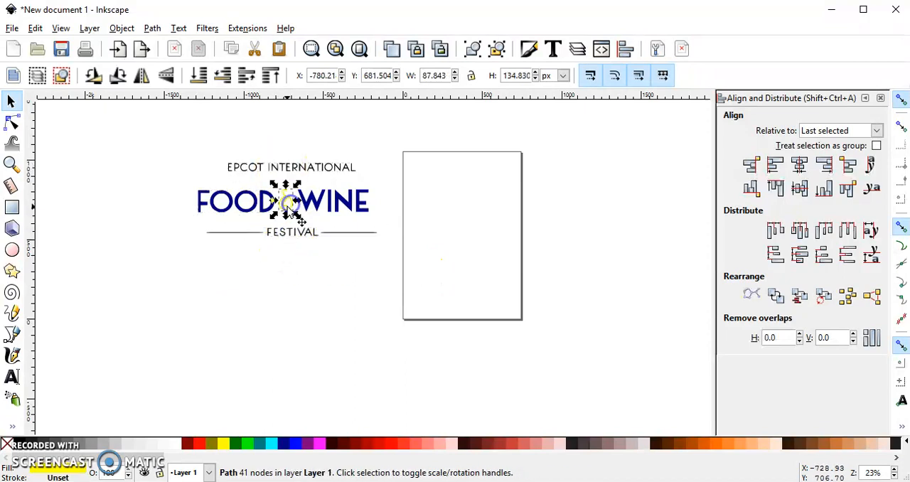
click(264, 207)
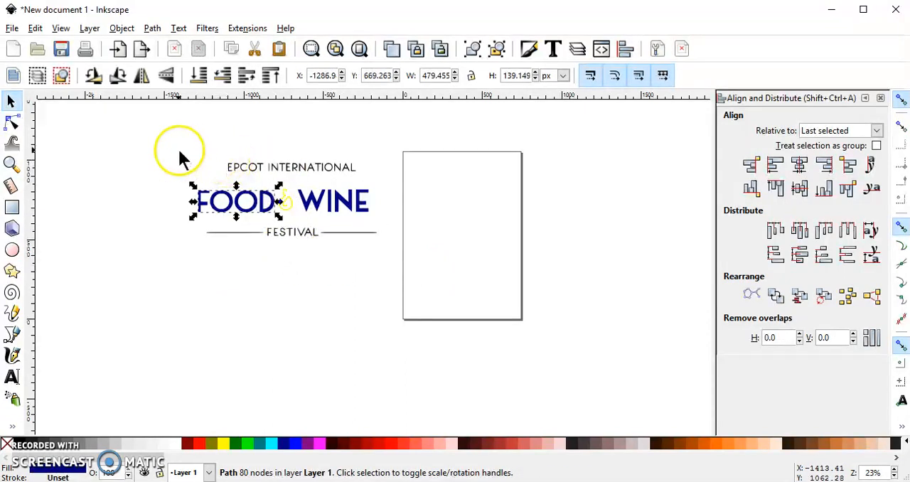
click(249, 174)
click(280, 239)
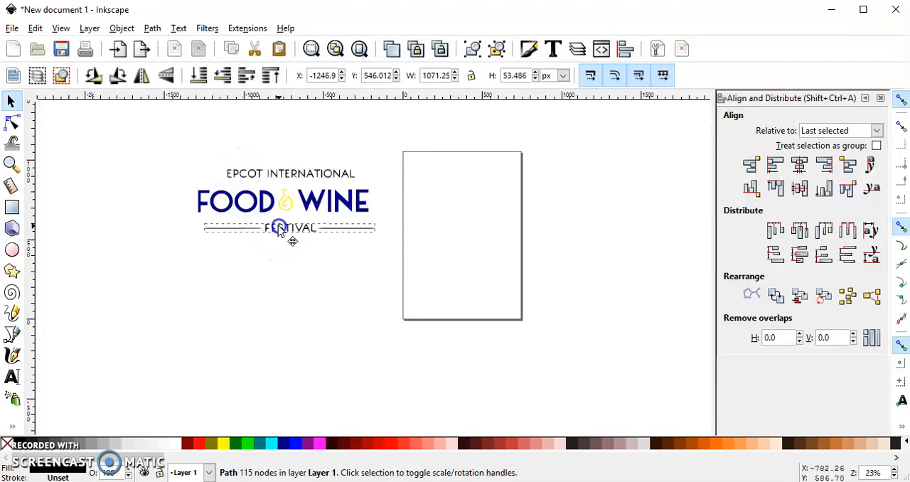
drag(276, 223, 318, 246)
Step: Adjust the ampersand's position between FOOD and WINE, and select the EPCOT INTERNATIONAL text
click(290, 206)
scroll(281, 201, up, 3)
scroll(281, 201, down, 1)
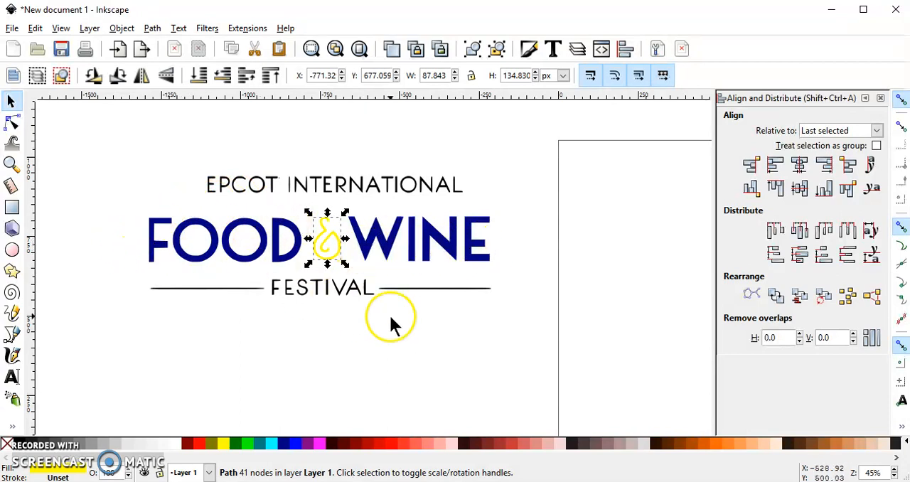
click(250, 183)
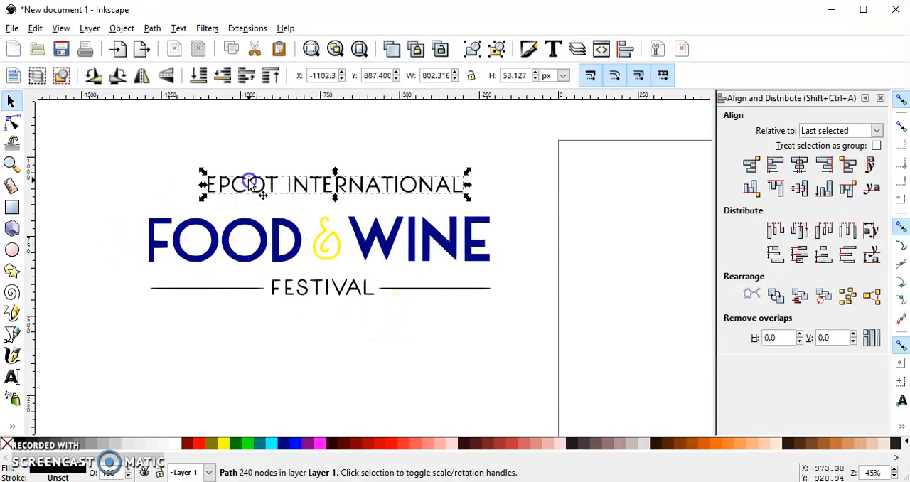
click(152, 28)
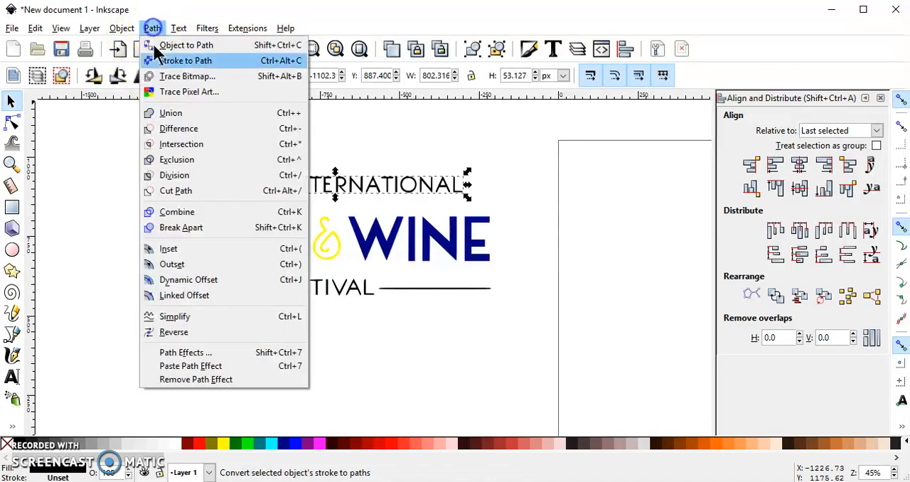
click(211, 291)
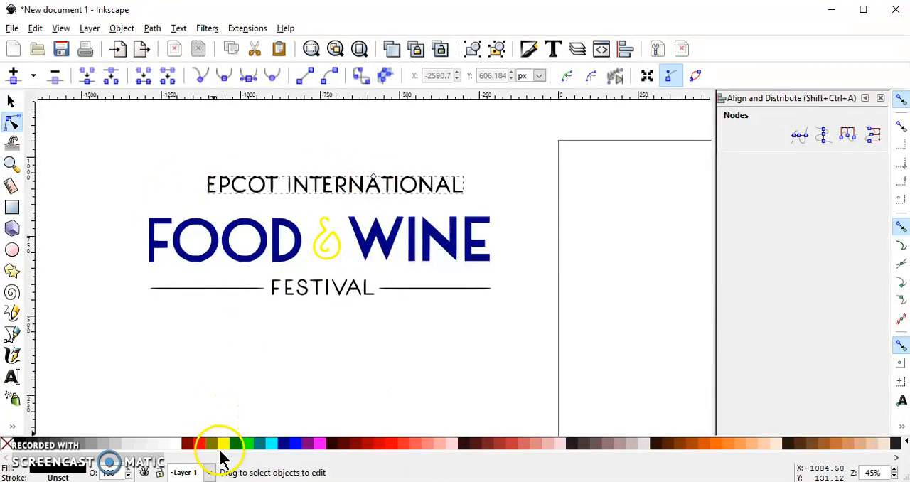
click(190, 443)
scroll(370, 187, up, 2)
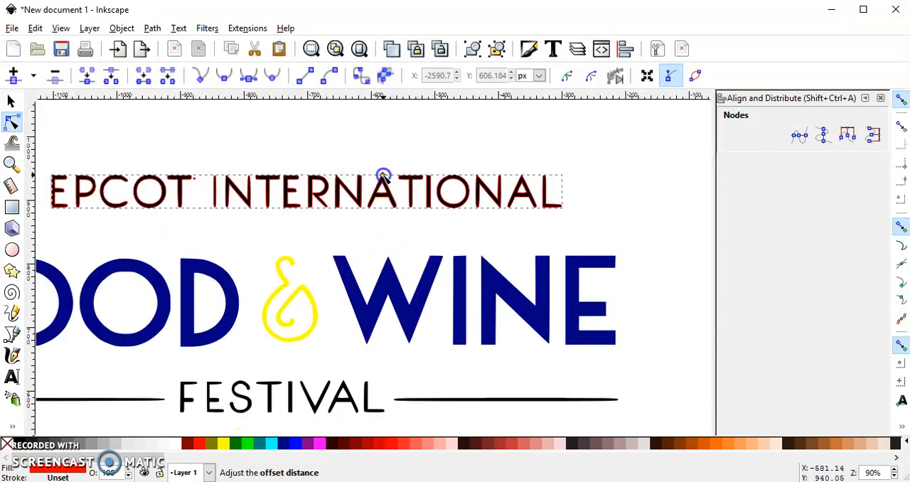
drag(382, 174, 426, 186)
scroll(382, 174, up, 5)
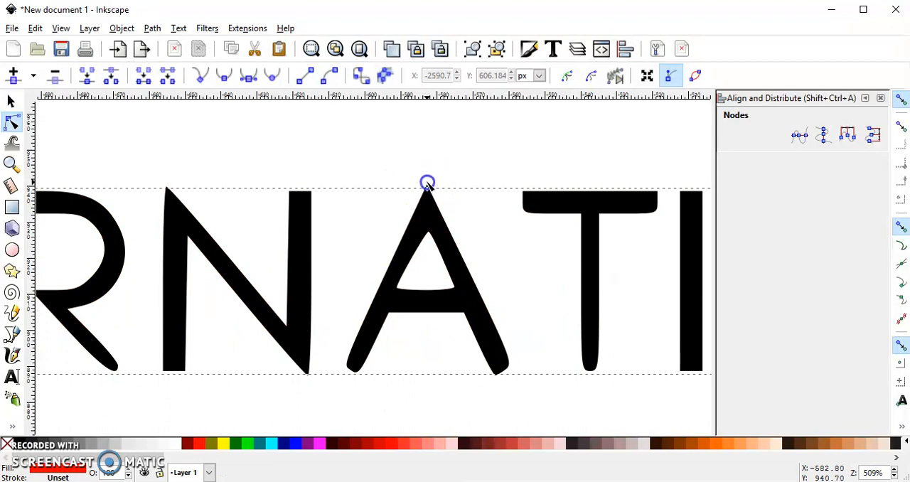
click(426, 184)
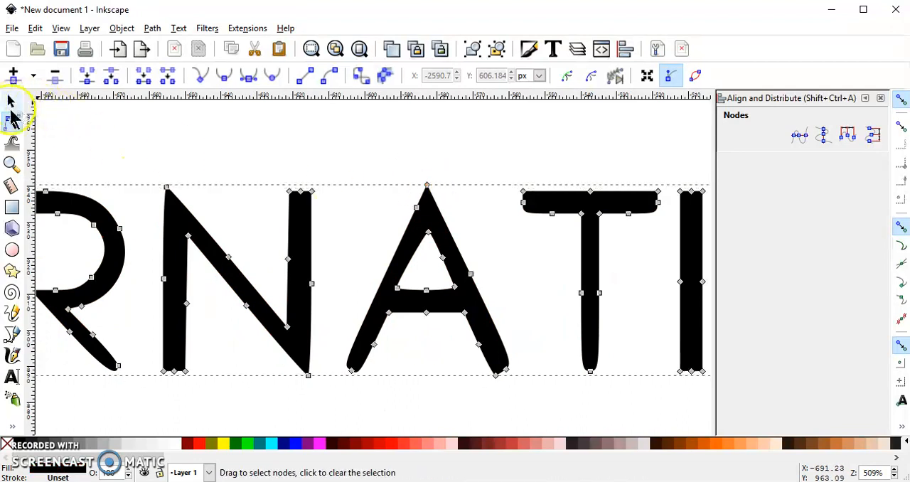
click(11, 100)
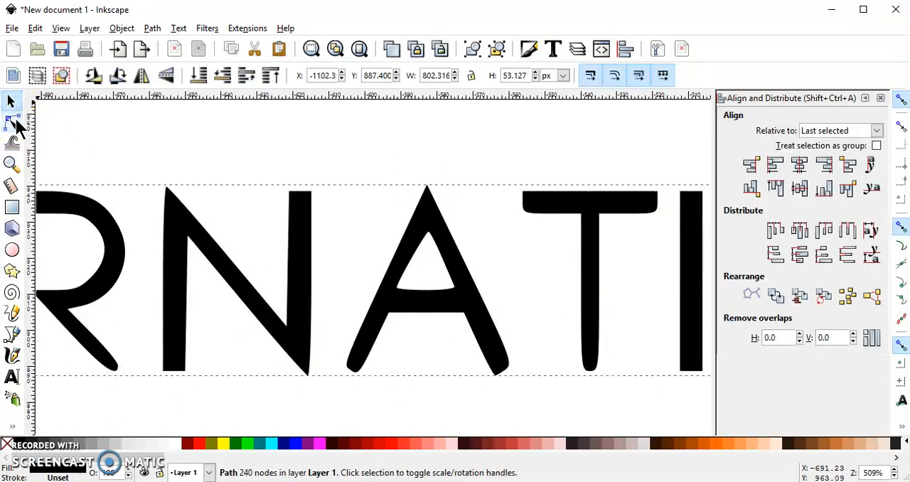
click(177, 214)
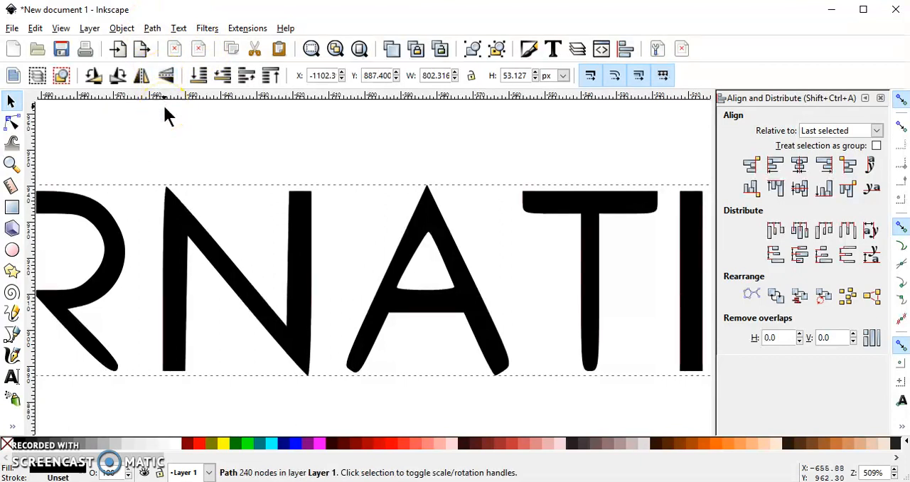
Step: Create a red linked offset of the EPCOT INTERNATIONAL text and expand it slightly beyond the letters
ctrl+scroll(210, 187, down, 8)
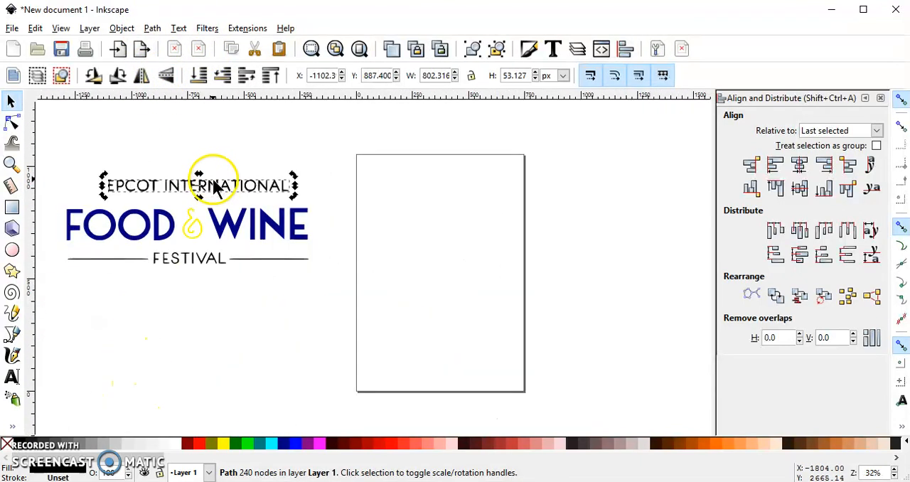
ctrl+scroll(213, 186, up, 7)
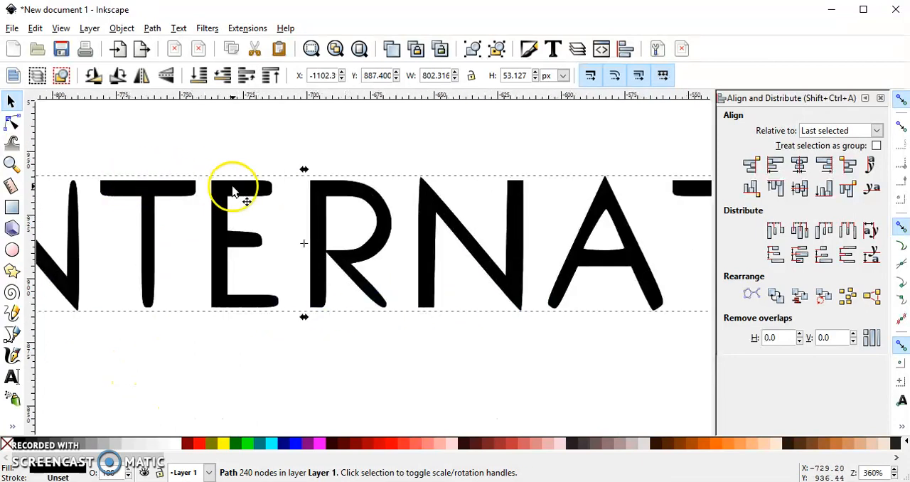
click(152, 28)
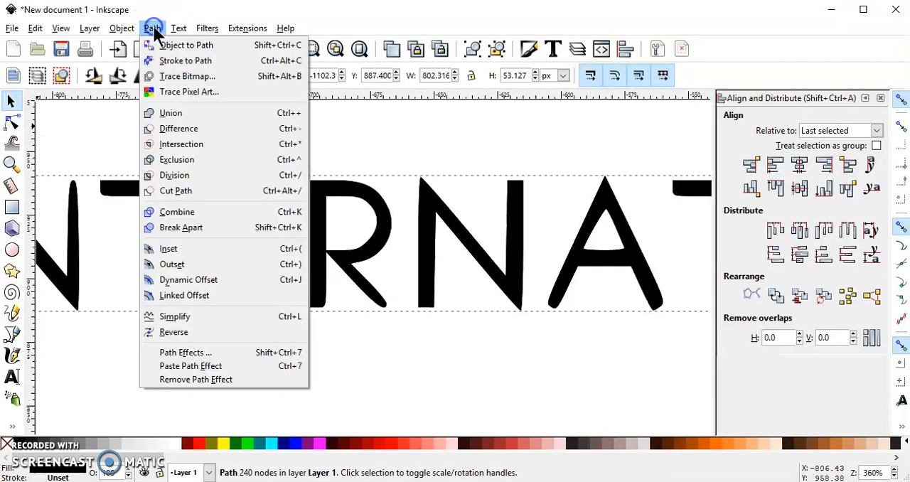
click(231, 293)
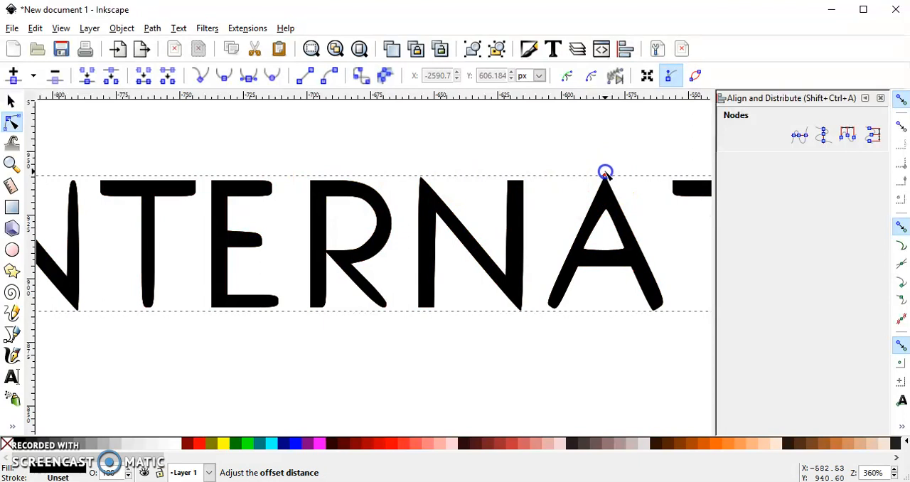
drag(607, 175, 605, 173)
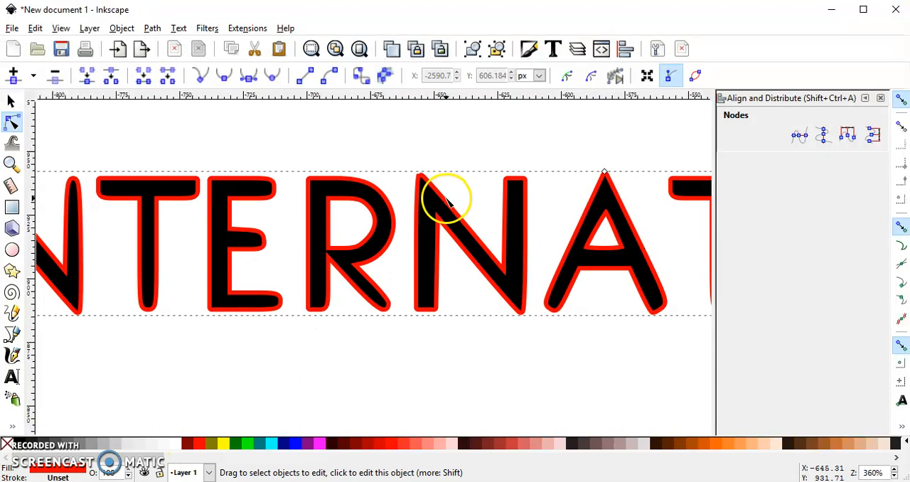
Step: Convert the EPCOT INTERNATIONAL offset to a path and unite it with the original text
scroll(367, 214, down, 3)
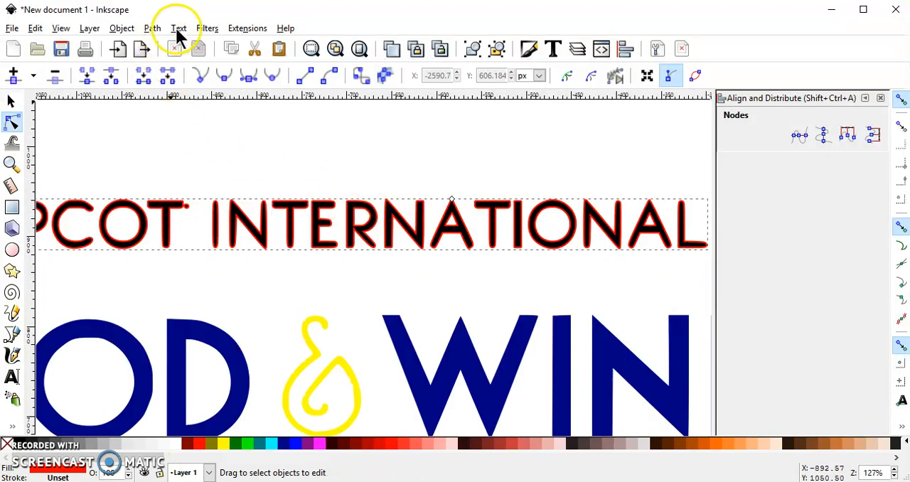
click(152, 29)
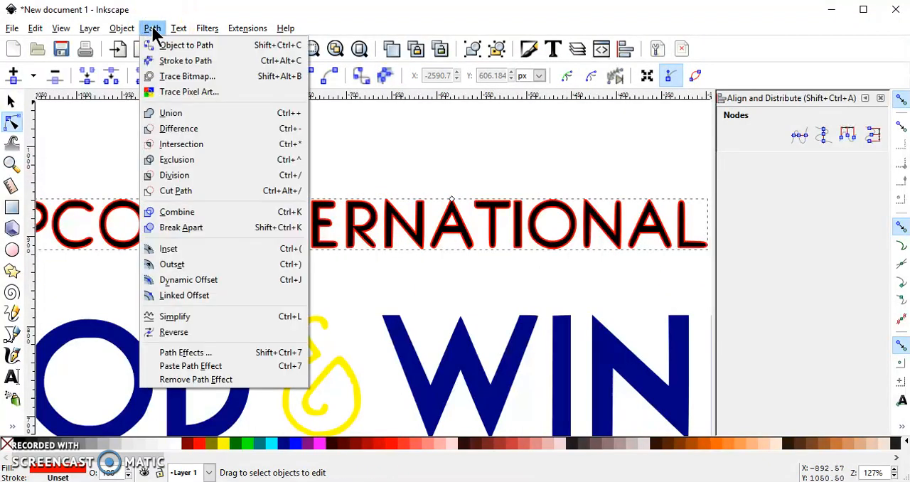
click(193, 45)
scroll(223, 158, down, 5)
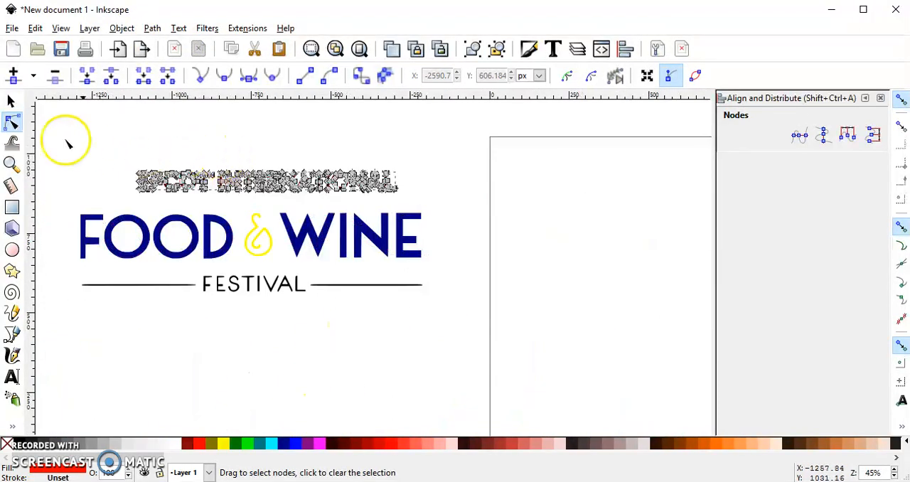
click(8, 100)
drag(114, 148, 414, 204)
click(152, 28)
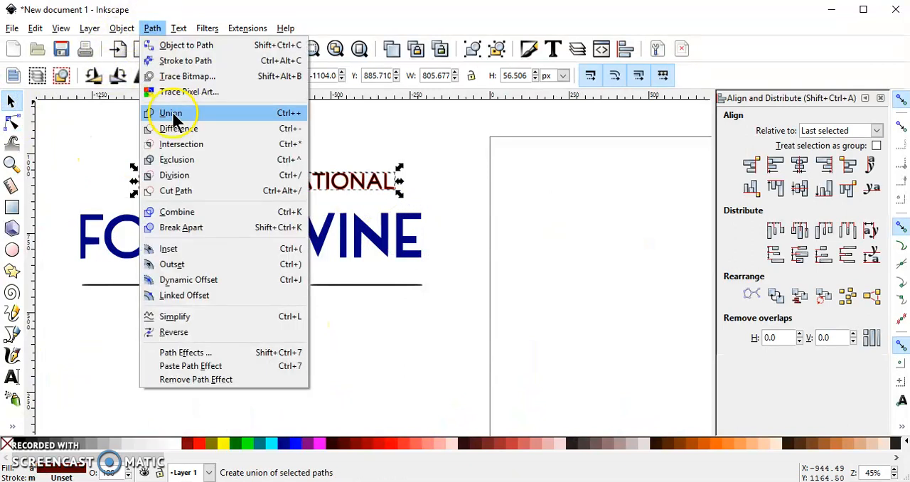
click(163, 114)
Step: Create a red linked offset of the FESTIVAL line and expand it slightly beyond the lettering and rules
click(244, 287)
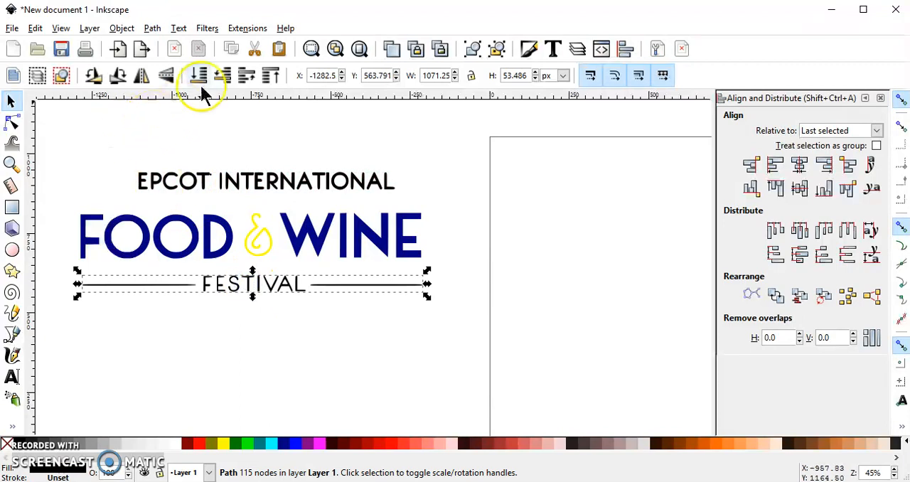
click(152, 28)
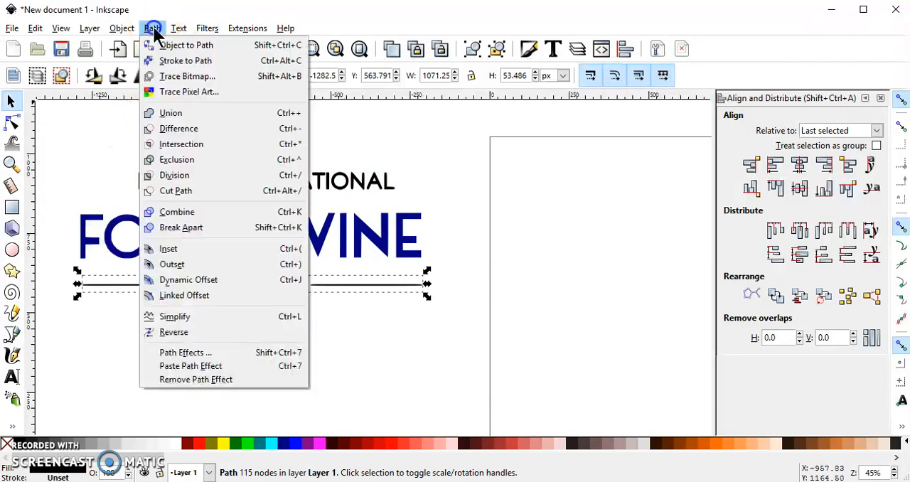
click(219, 294)
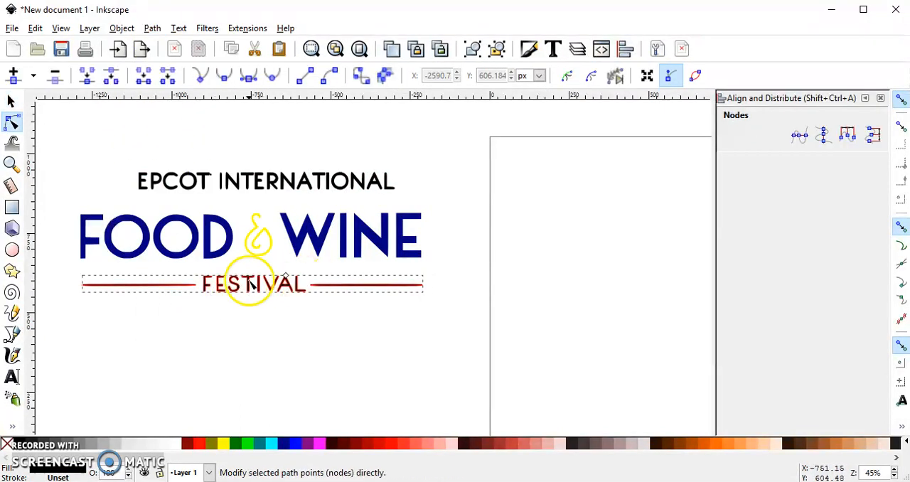
click(202, 444)
scroll(286, 275, up, 4)
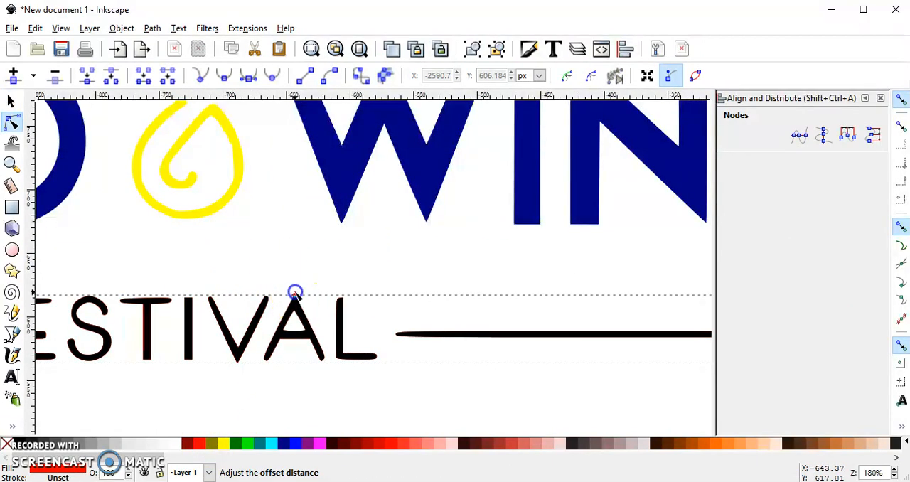
drag(295, 292, 295, 290)
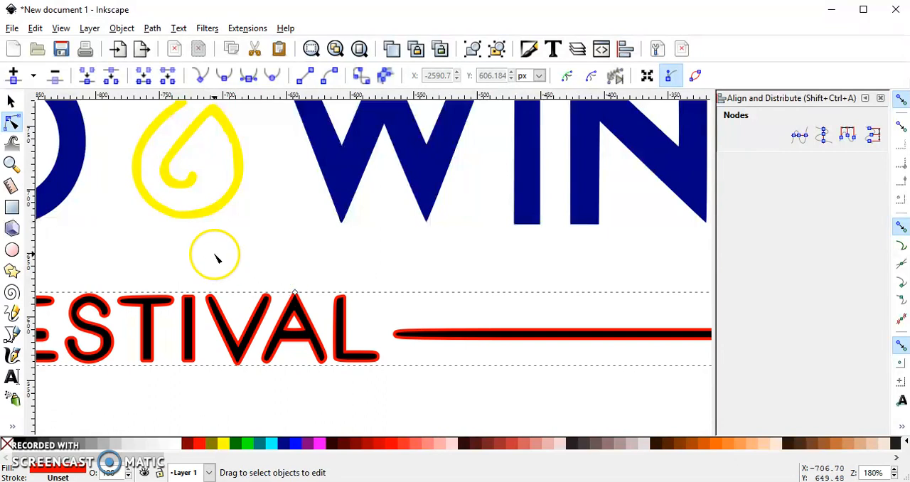
Step: Unite the FESTIVAL line with its path-converted offset and fill the merged shape black
scroll(213, 256, down, 4)
click(153, 29)
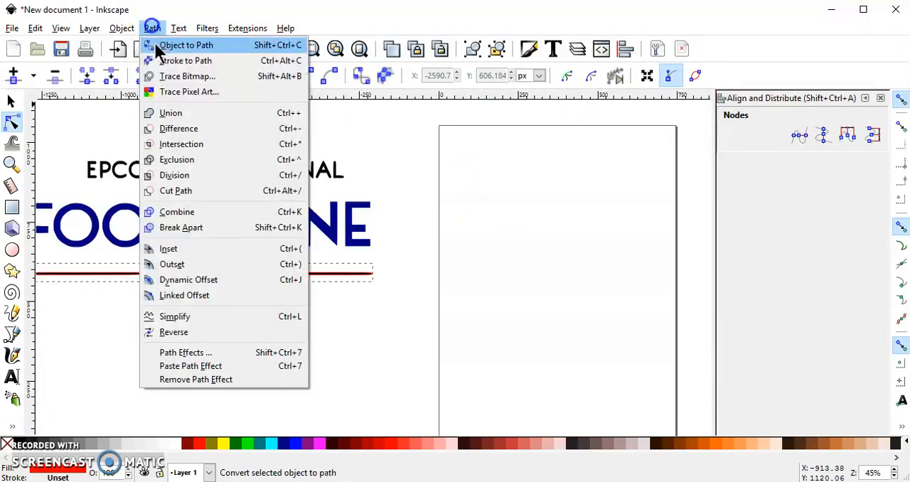
click(186, 45)
click(12, 101)
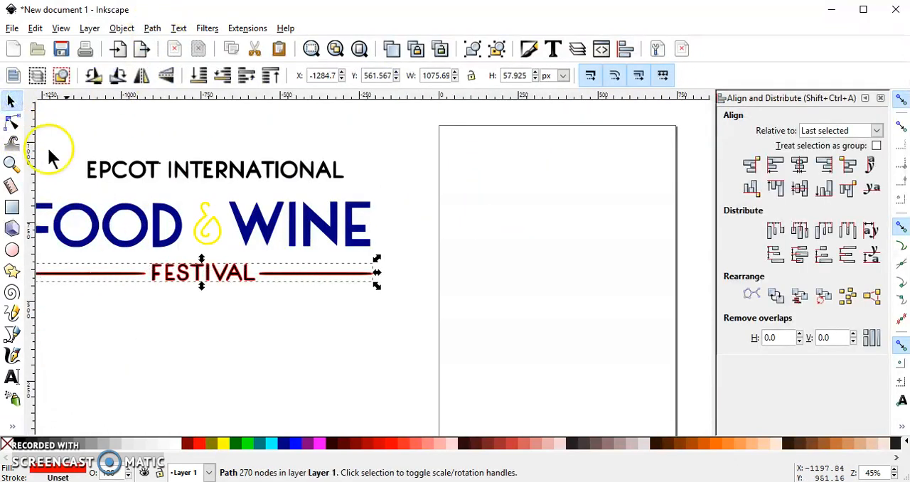
drag(404, 300, 129, 259)
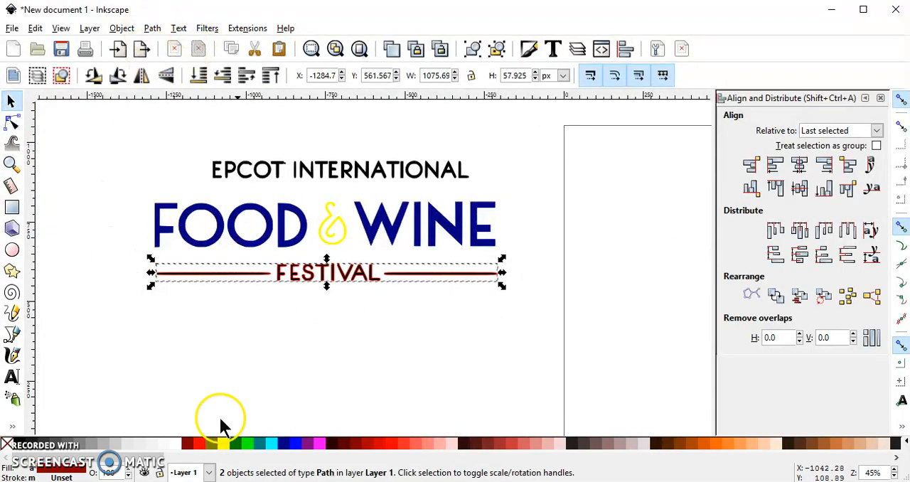
click(152, 27)
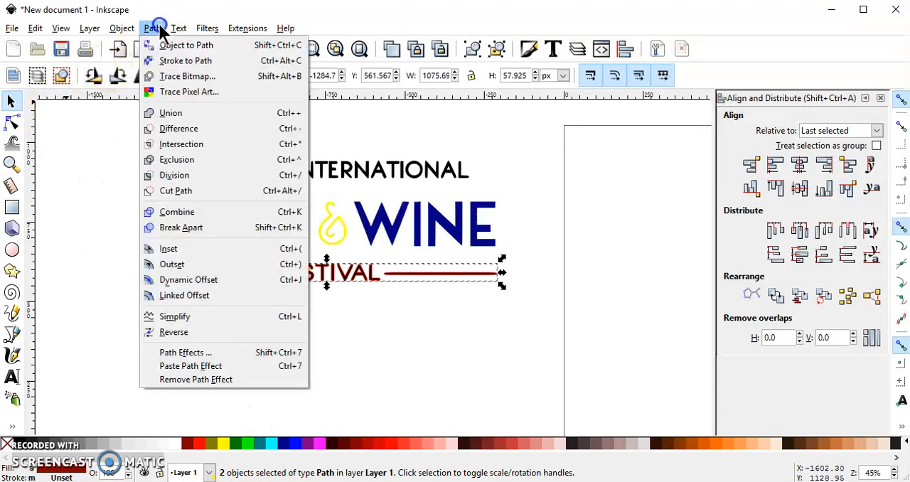
click(187, 112)
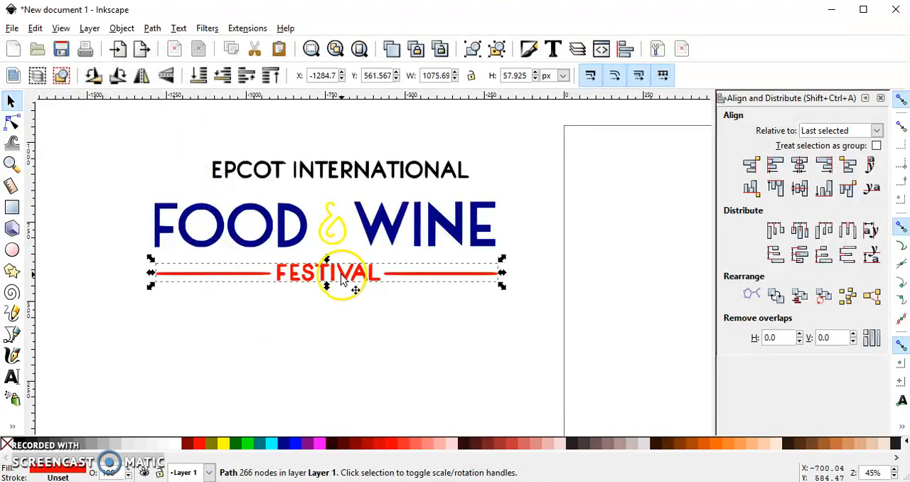
click(13, 444)
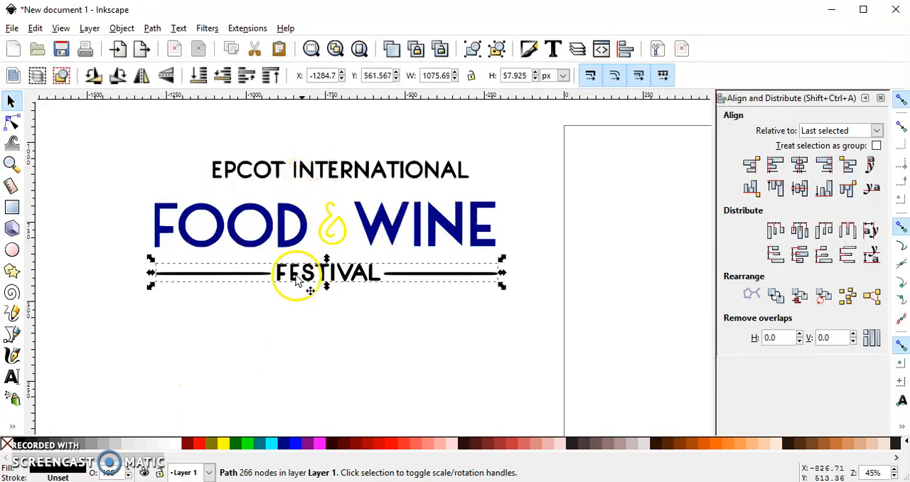
Step: Scale all five logo pieces together to about 650 px wide and place them near the top of the page
drag(120, 140, 540, 332)
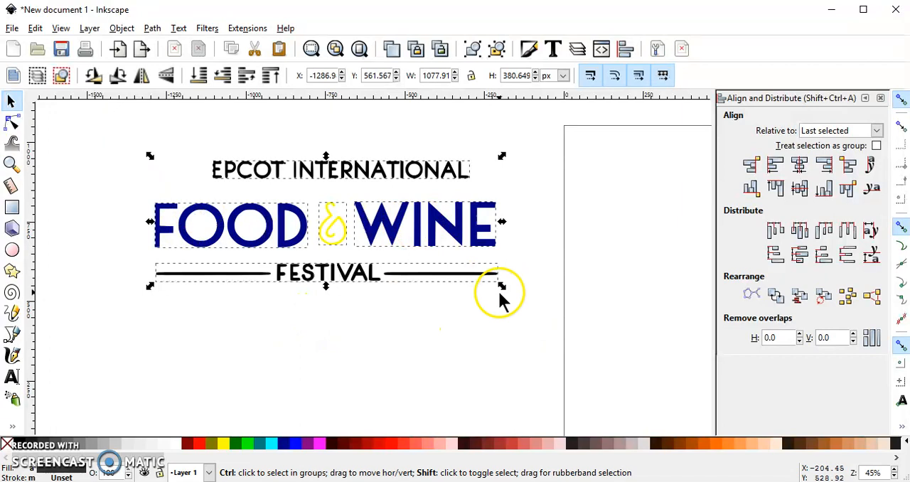
drag(502, 287, 437, 260)
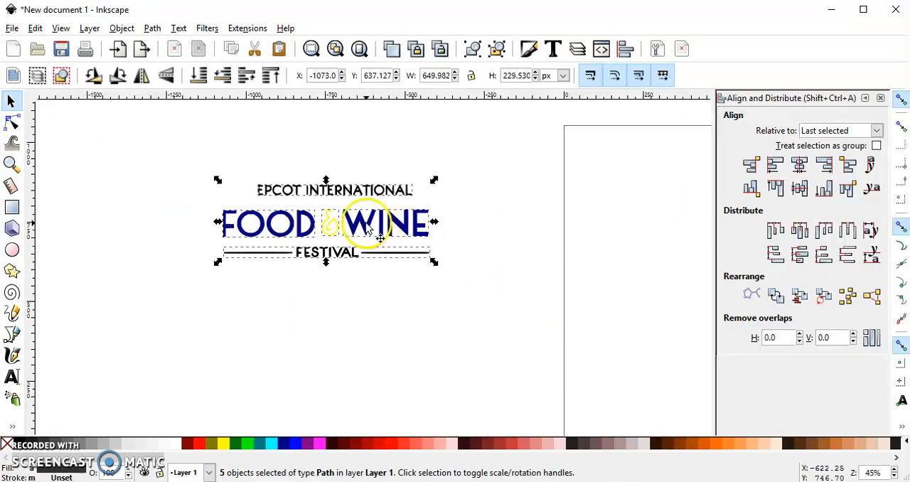
drag(369, 228, 725, 183)
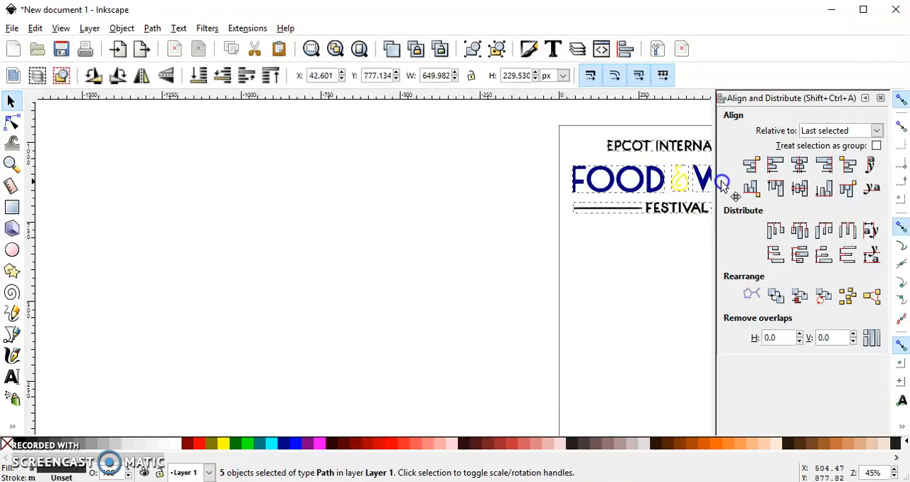
key(5)
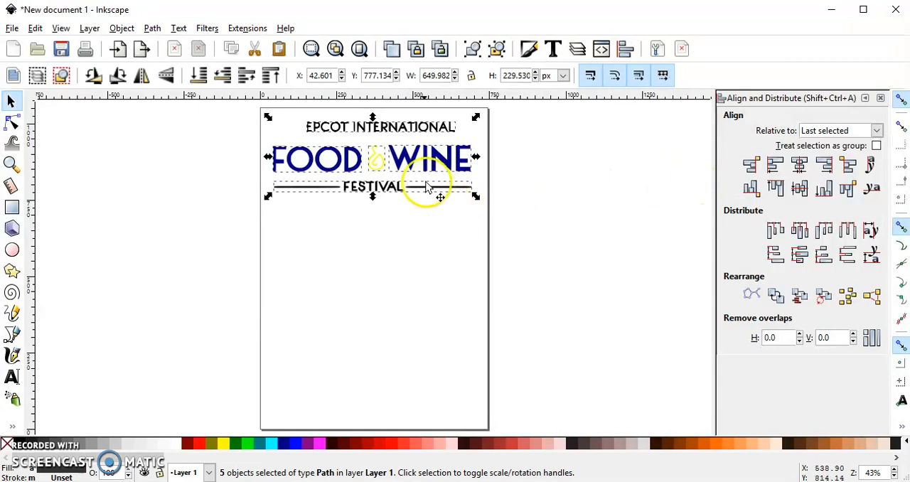
click(418, 265)
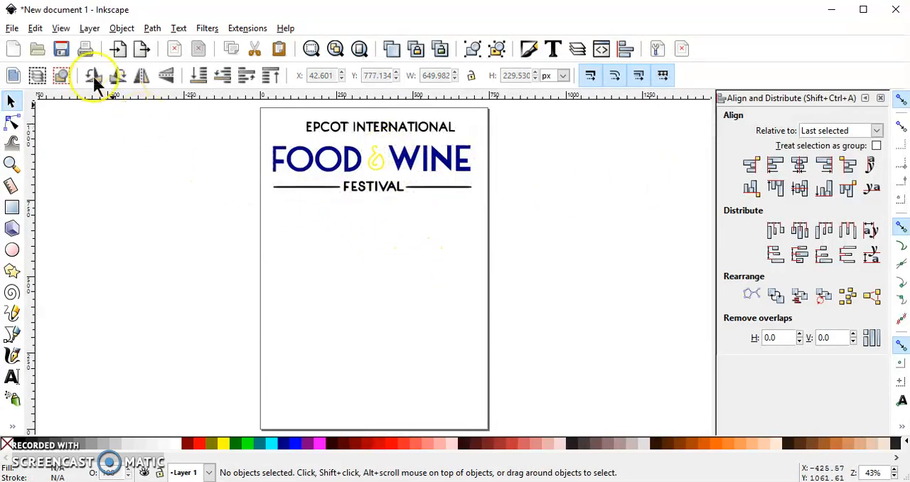
click(12, 28)
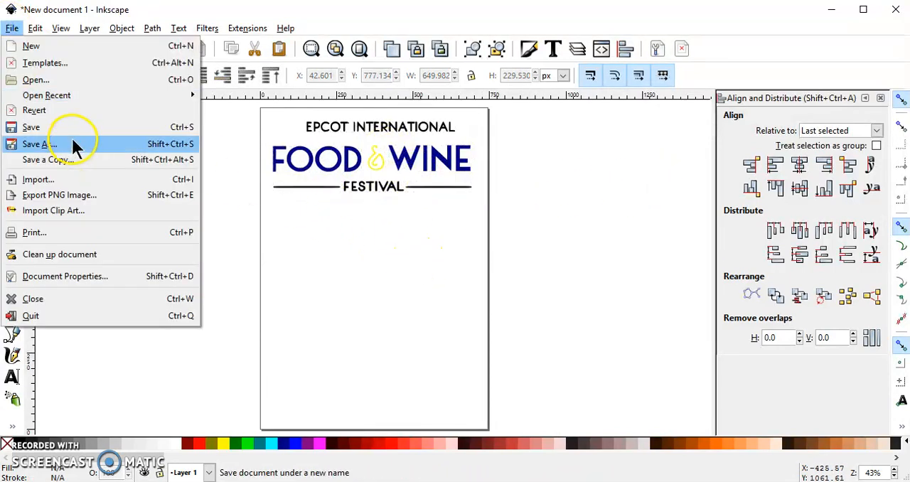
click(72, 140)
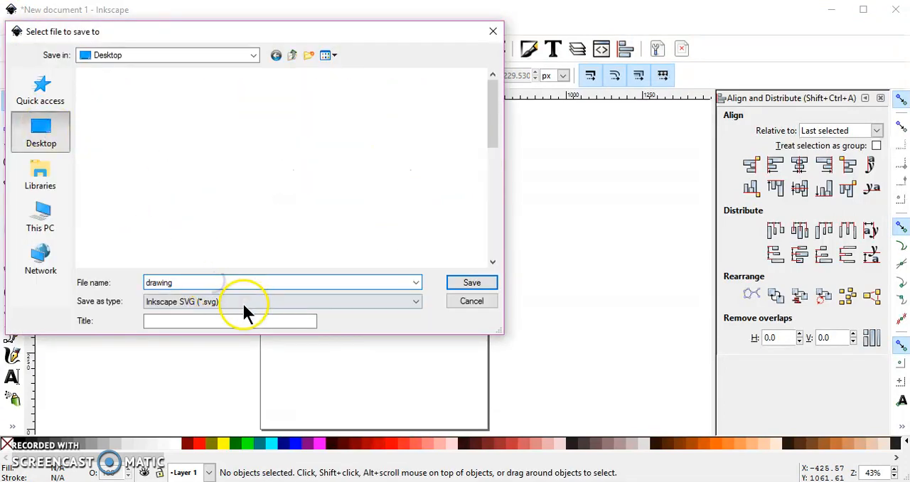
click(244, 301)
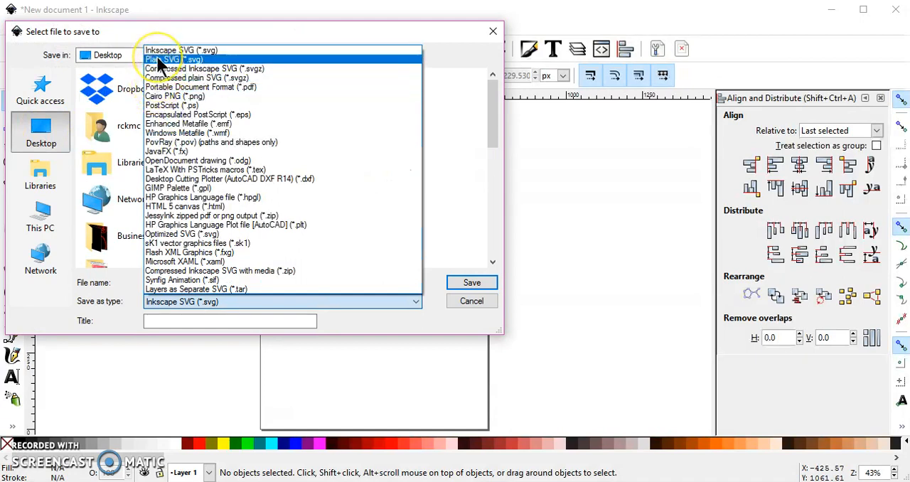
click(160, 61)
click(483, 304)
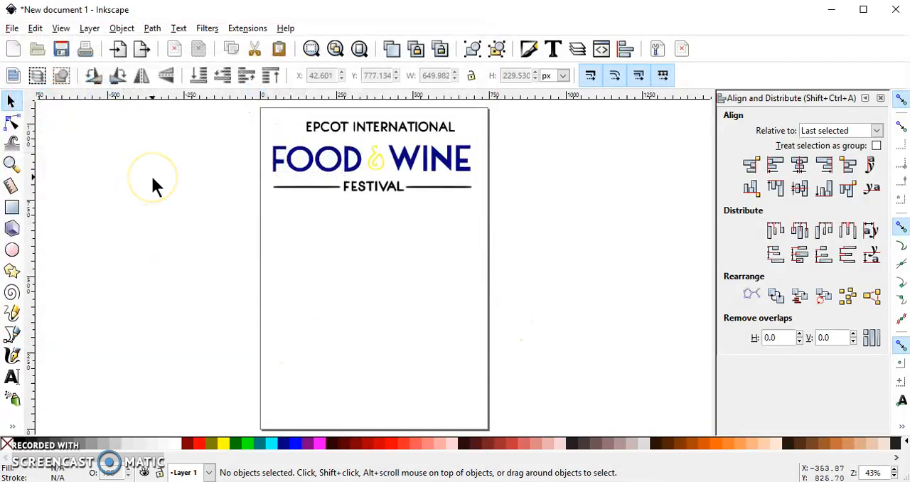
click(460, 146)
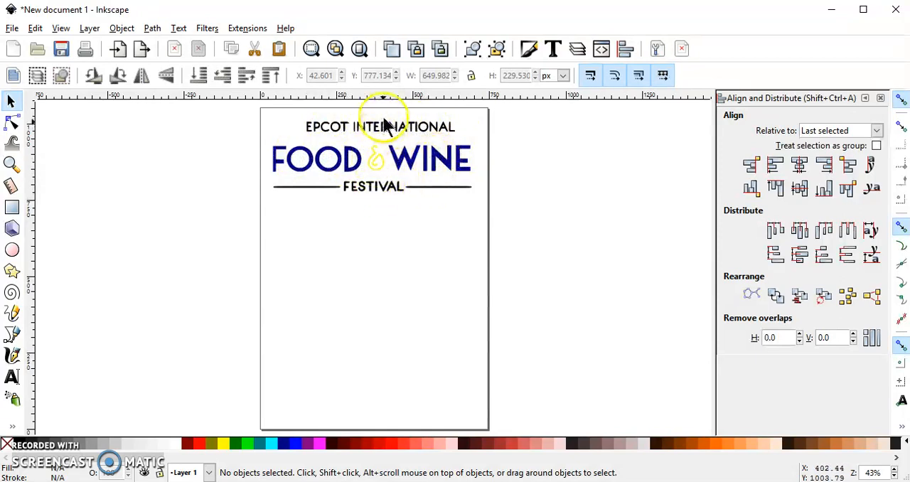
Step: Move EPCOT INTERNATIONAL slightly down toward FOOD & WINE and center it horizontally on the FESTIVAL line
scroll(384, 119, up, 1)
click(378, 146)
drag(371, 137, 371, 145)
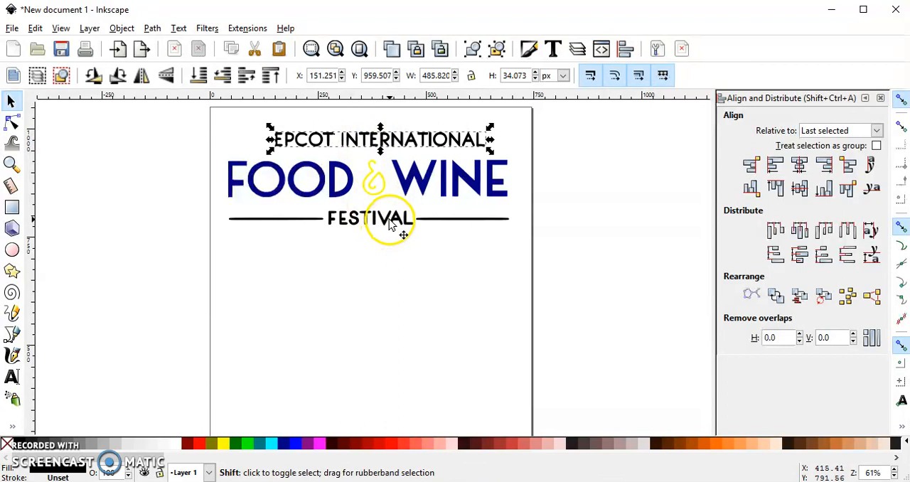
shift+click(389, 226)
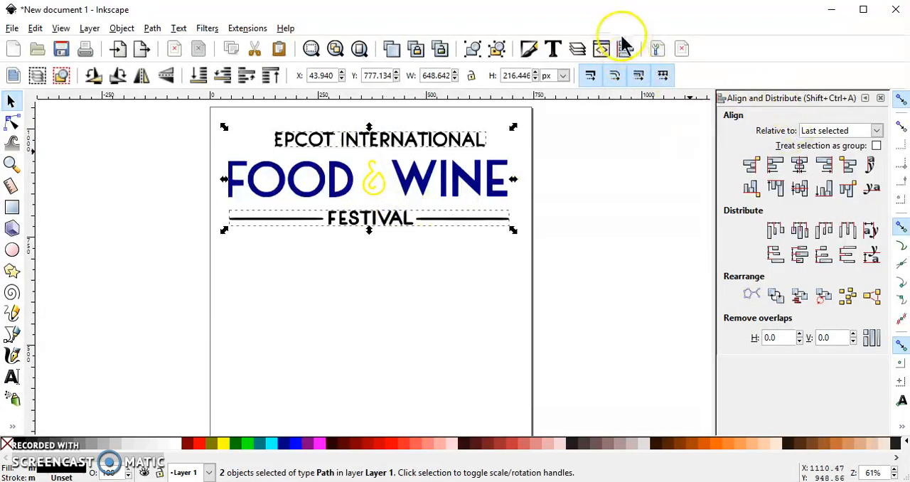
click(800, 170)
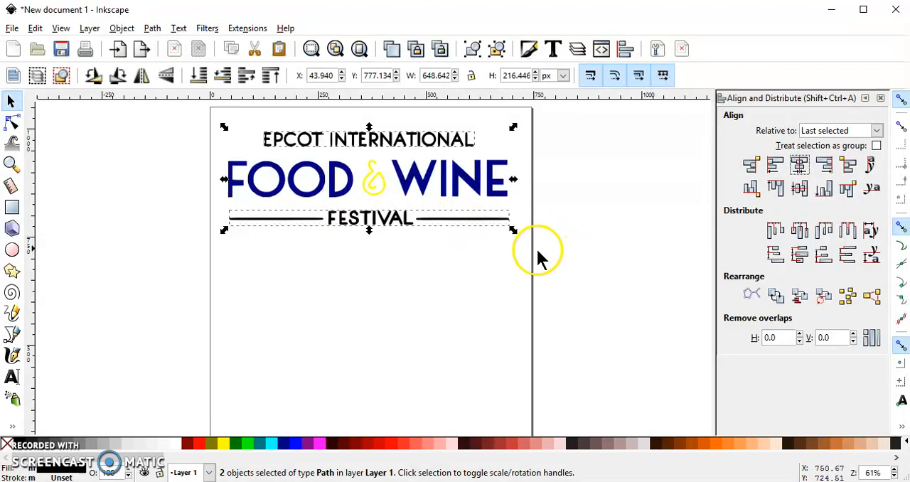
Step: Tighten the middle line by nudging WINE and the yellow ampersand slightly left, and align the bottom edges of FOOD and WINE
drag(402, 182, 399, 179)
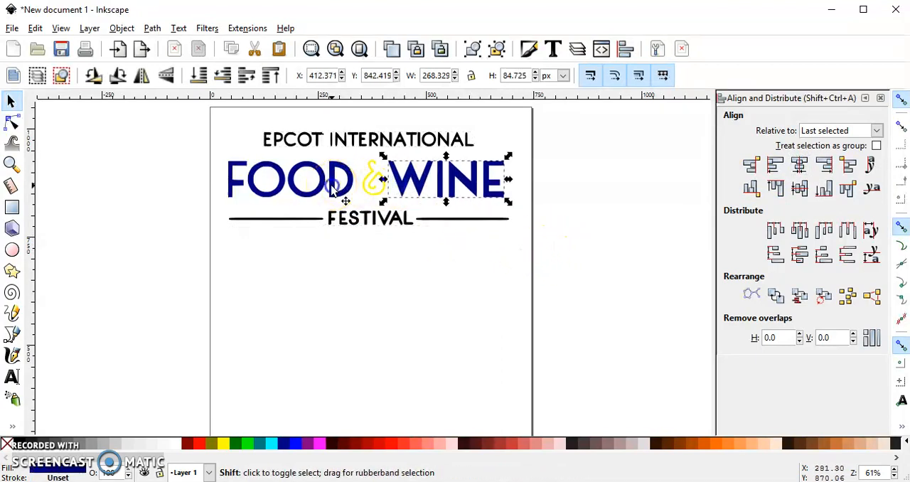
shift+click(330, 184)
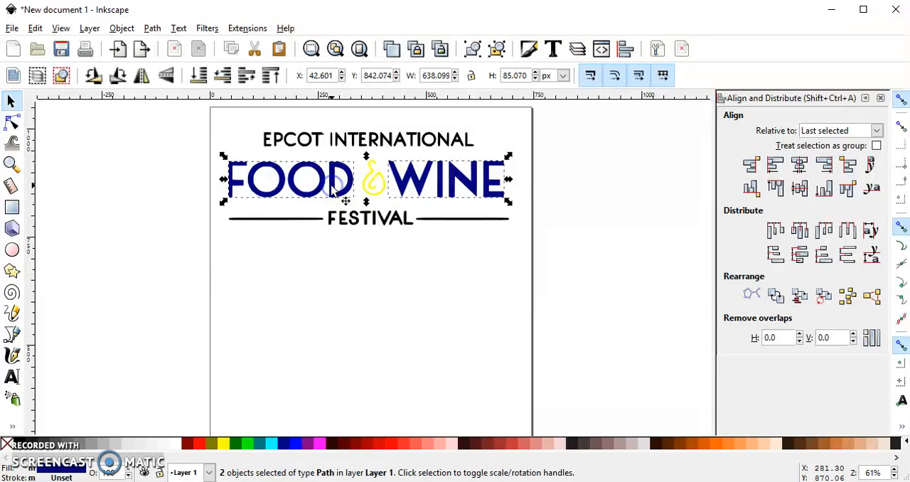
click(824, 189)
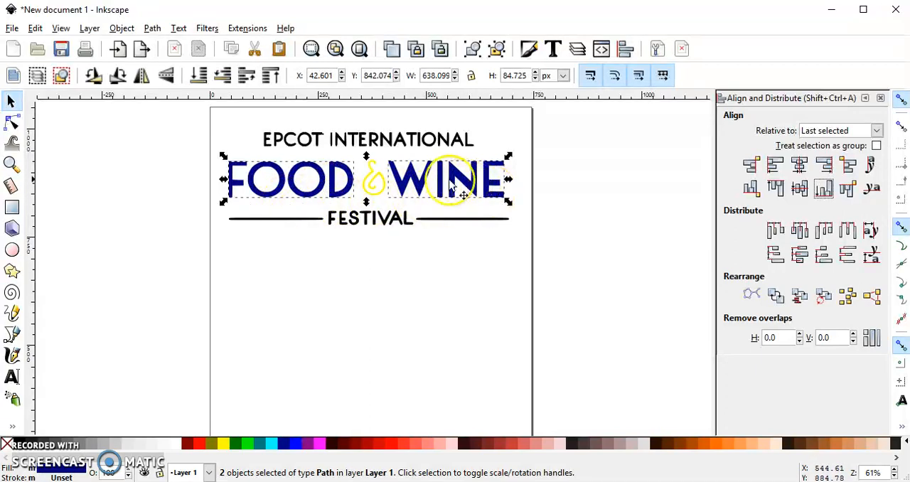
click(384, 182)
drag(382, 179, 373, 179)
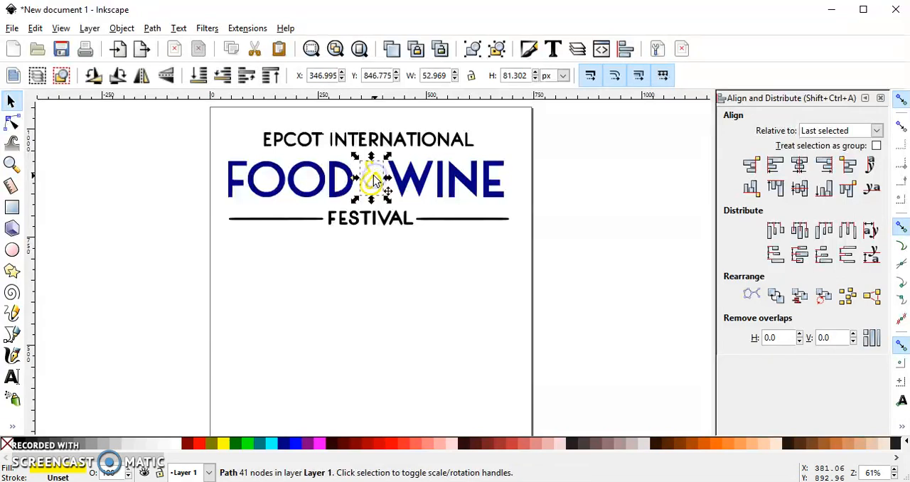
Step: Try to distribute all five logo pieces with equal vertical gaps
drag(543, 246, 207, 115)
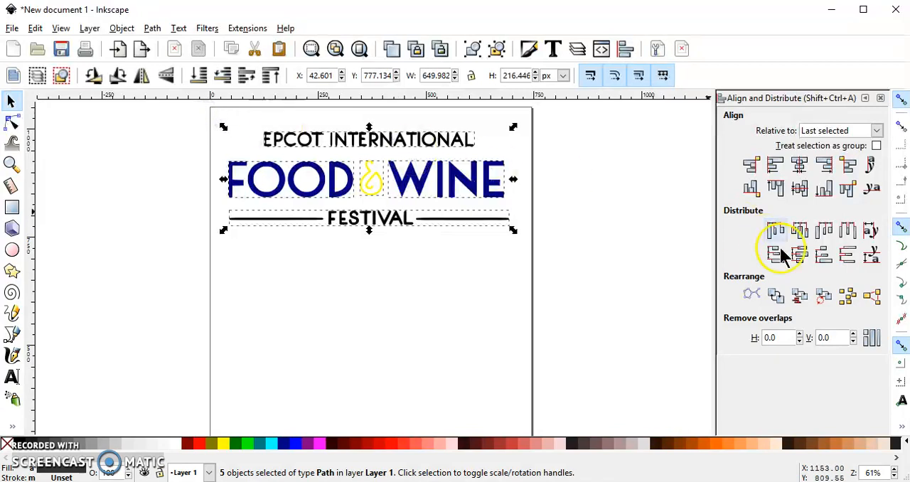
click(850, 253)
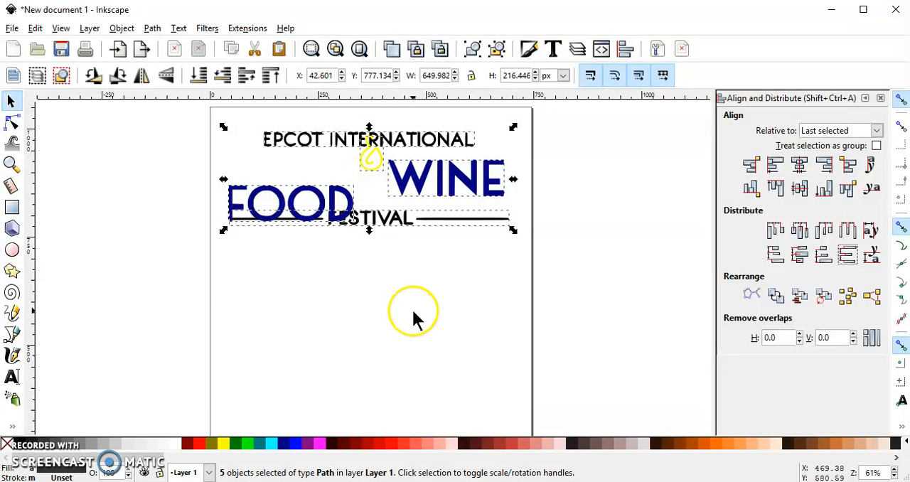
key(ctrl+z)
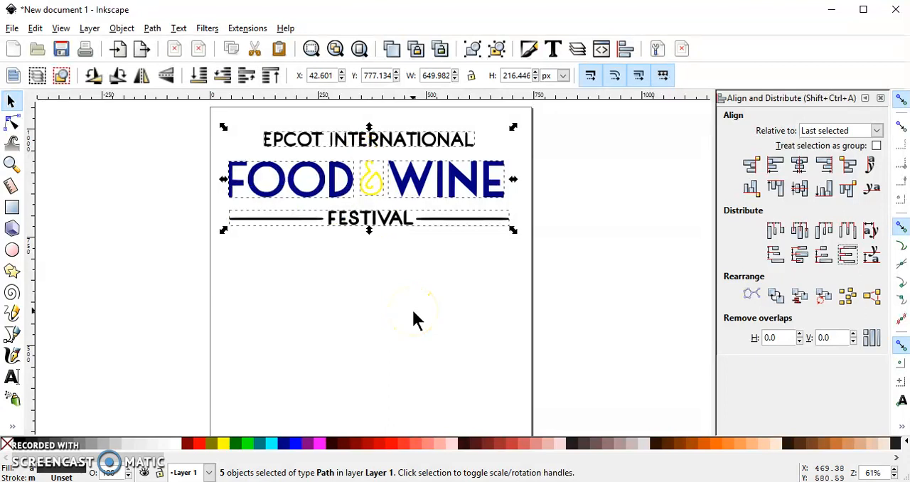
click(321, 254)
Step: Unite the black EPCOT INTERNATIONAL text and the FESTIVAL line into a single path
click(388, 140)
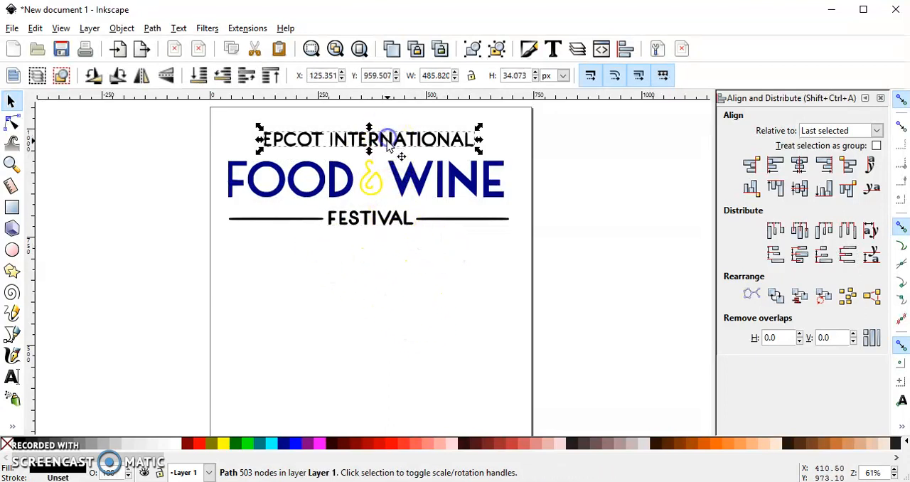
shift+click(392, 219)
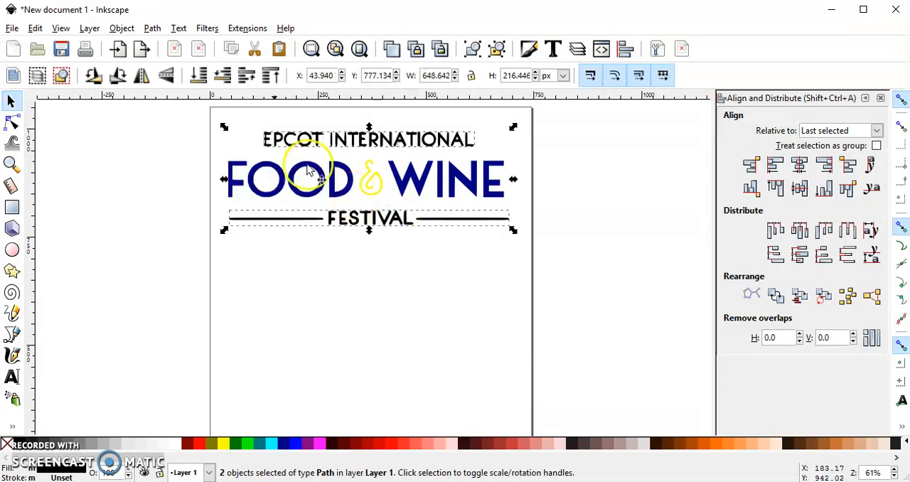
click(152, 28)
click(183, 118)
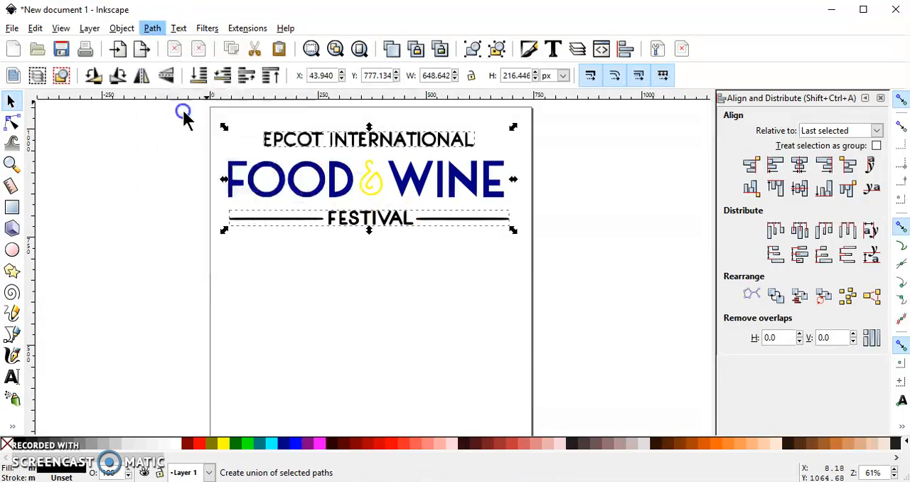
Step: Unite the blue words FOOD and WINE into a single path
click(301, 179)
key(shift)
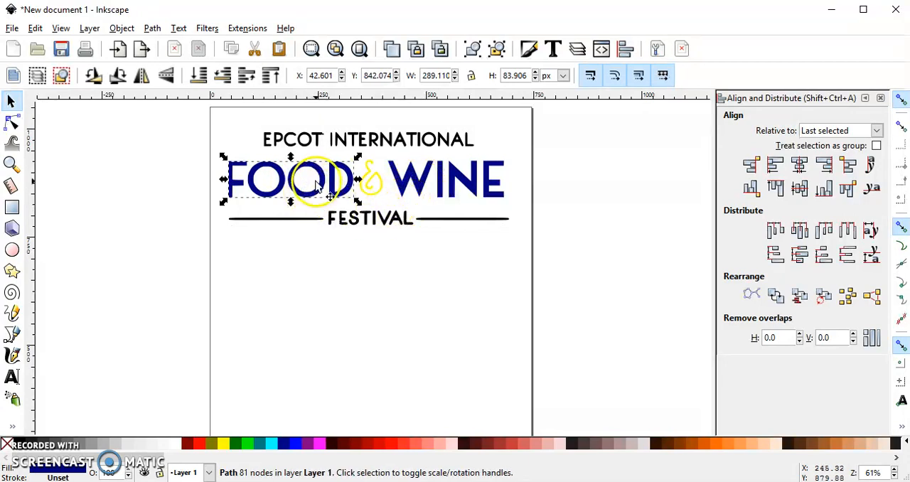
shift+click(422, 189)
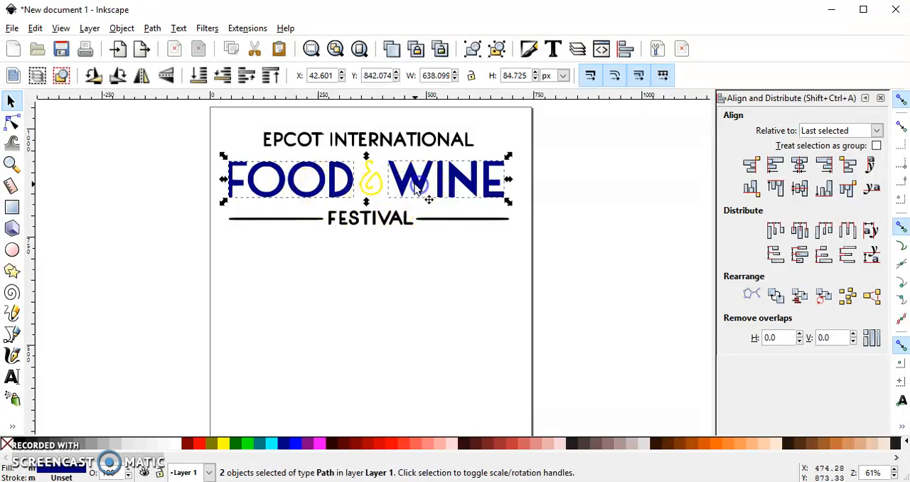
click(152, 29)
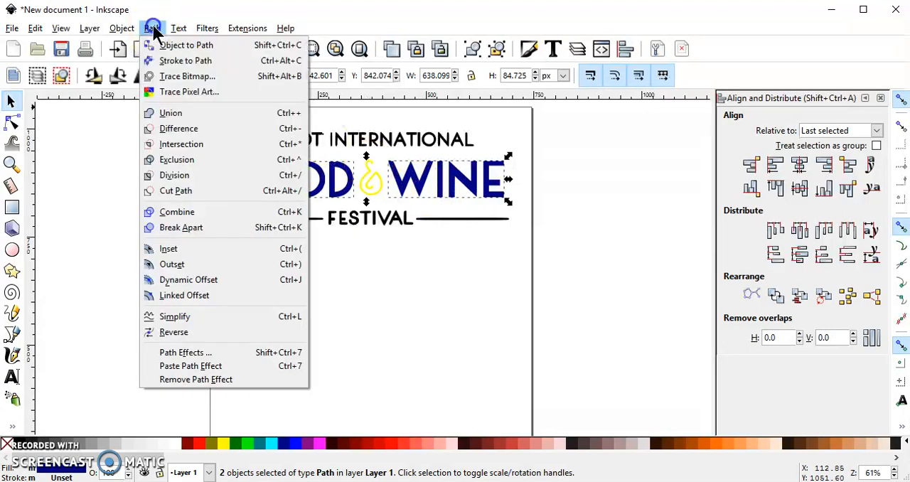
click(187, 112)
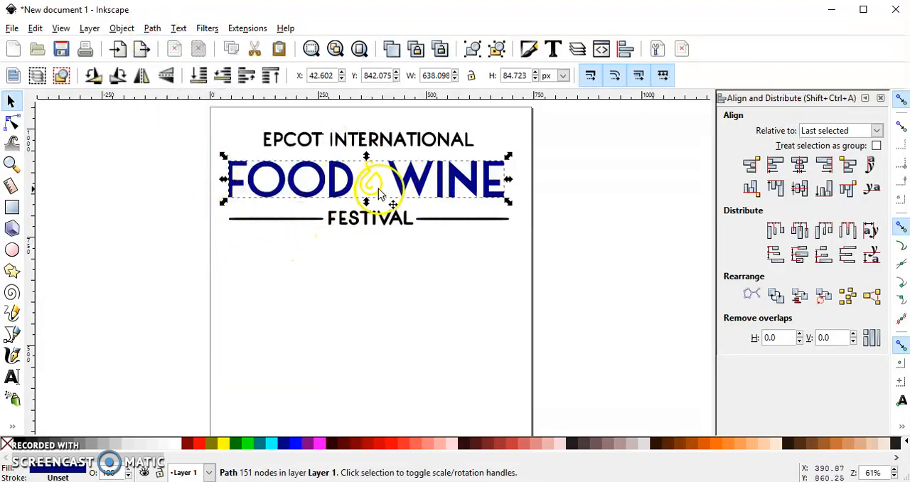
Step: Test that FOOD and WINE move together, undo the move, and select all the logo pieces to check the number of objects
drag(304, 177, 415, 239)
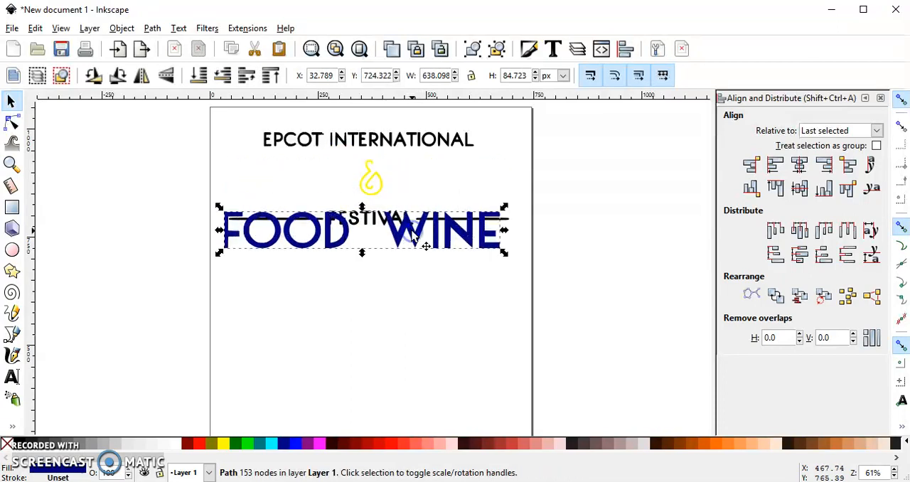
key(ctrl+z)
click(497, 255)
drag(535, 259, 182, 113)
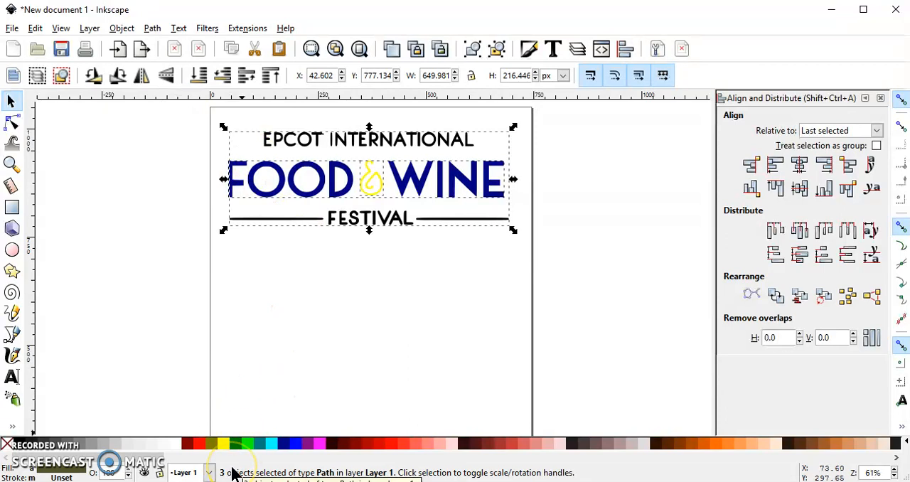
click(318, 294)
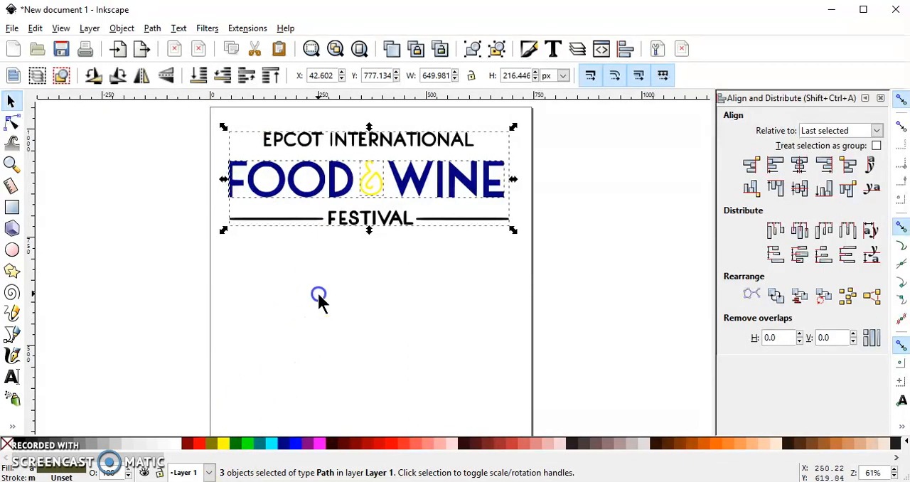